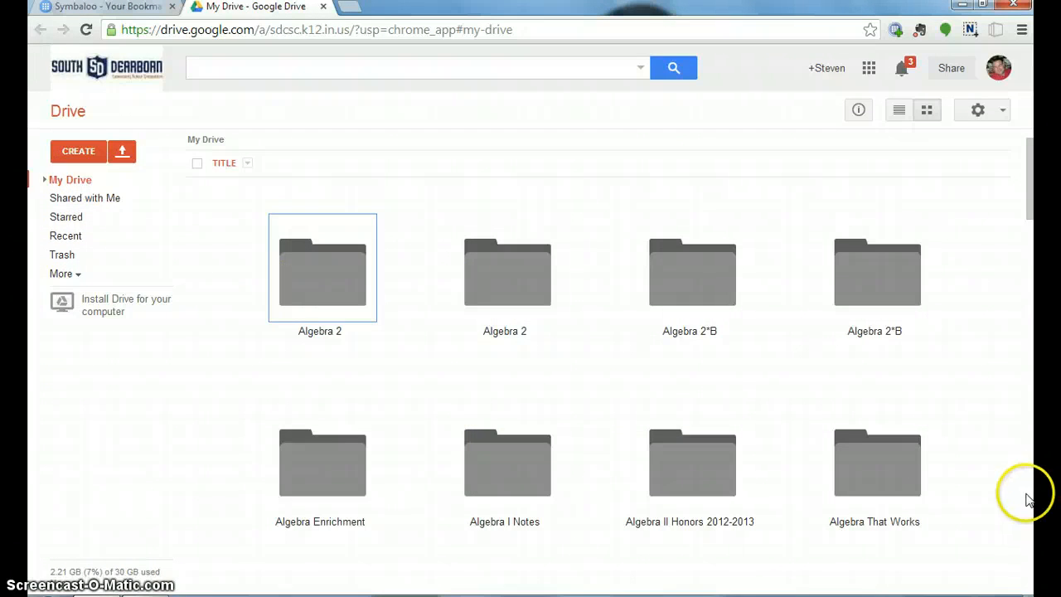
# Open the Geometry Honors - Teacher folder inside the Geometry Honors GClass Folders folder.
pyautogui.scroll(-10, 1028, 523)
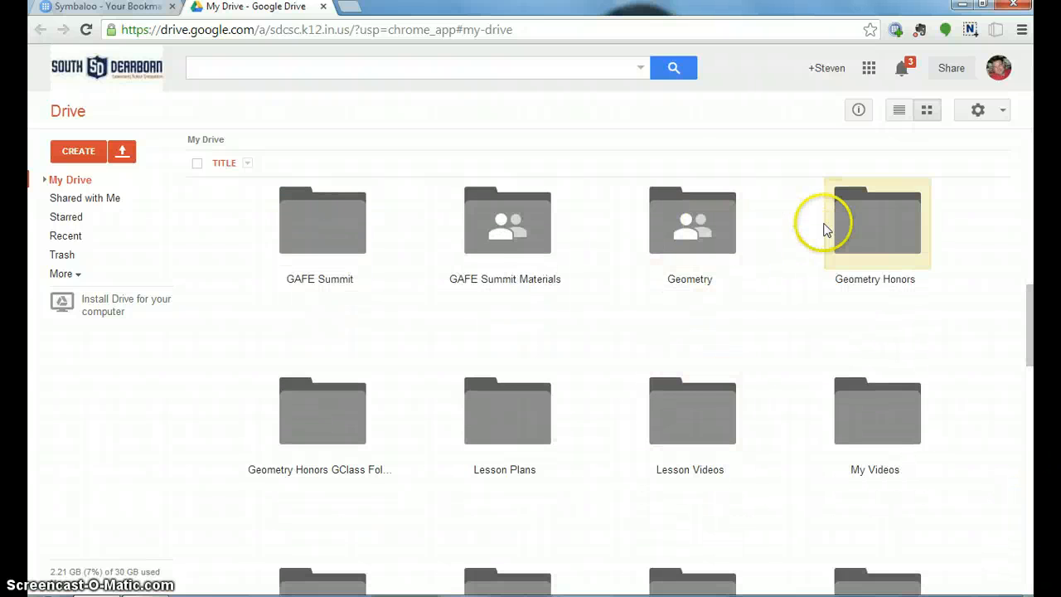
pyautogui.doubleClick(295, 424)
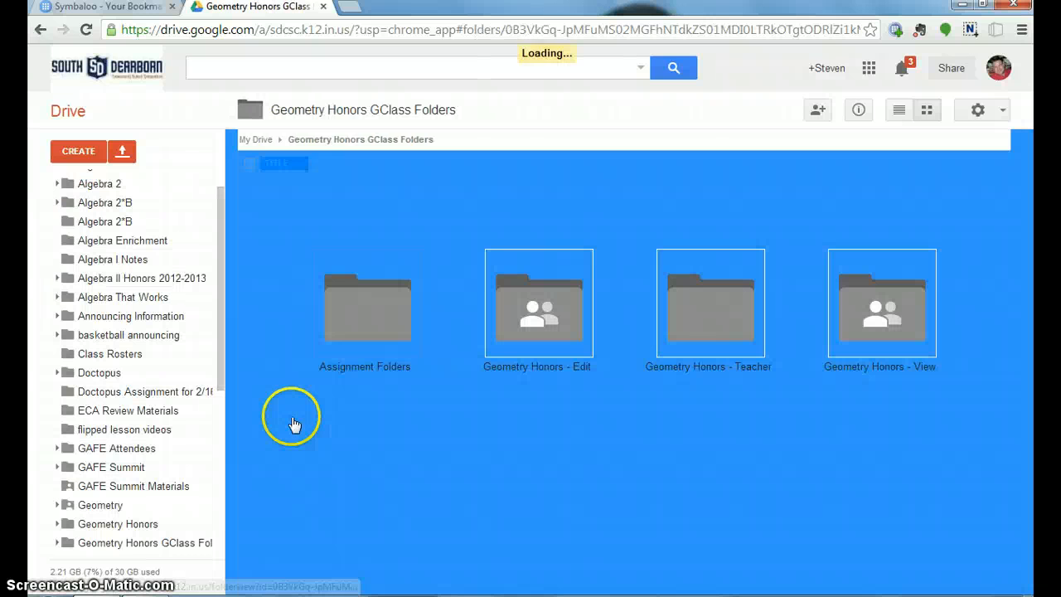
pyautogui.doubleClick(694, 302)
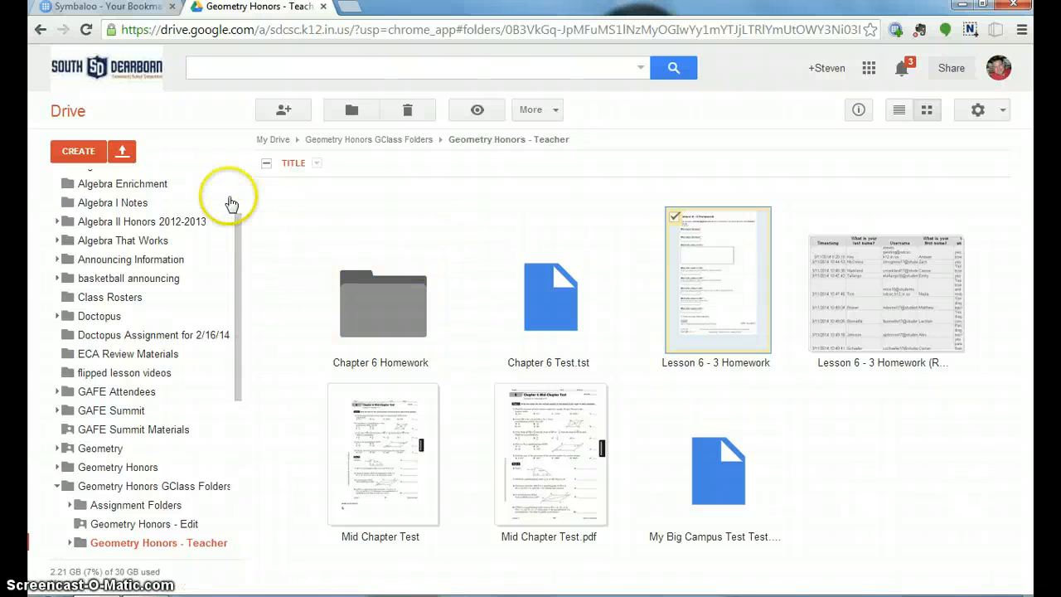
# Create a new form in this folder with the title "Lesson 6 - 5 HW" and the Default theme.
pyautogui.click(82, 153)
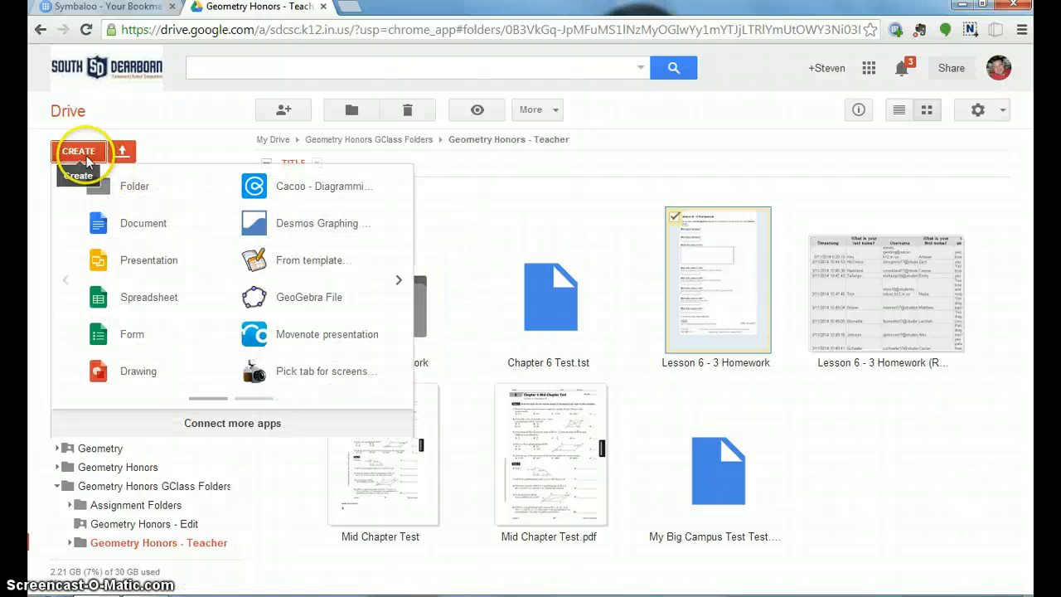
pyautogui.click(113, 336)
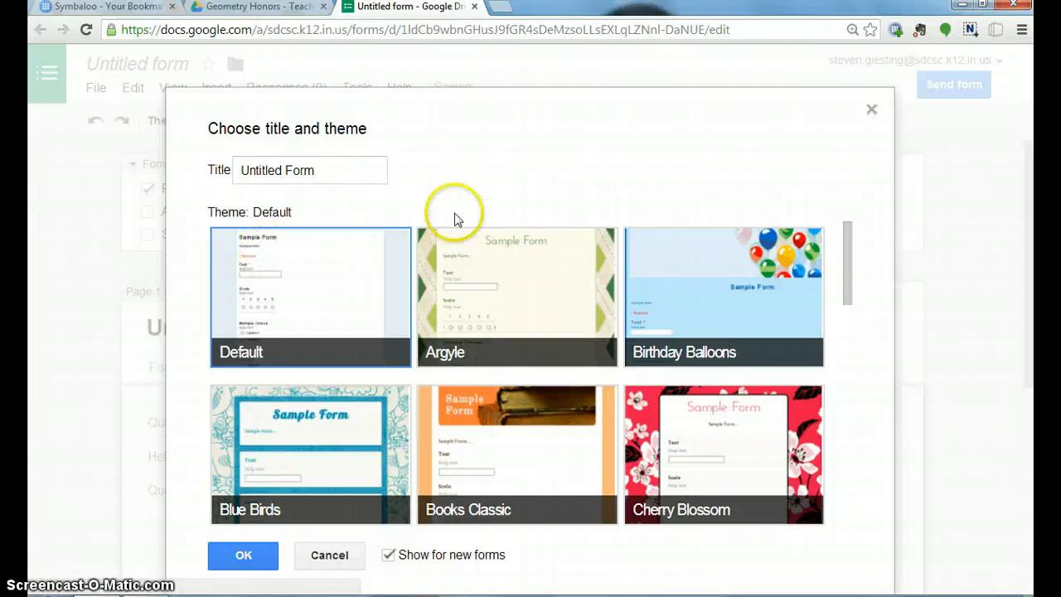
pyautogui.click(354, 173)
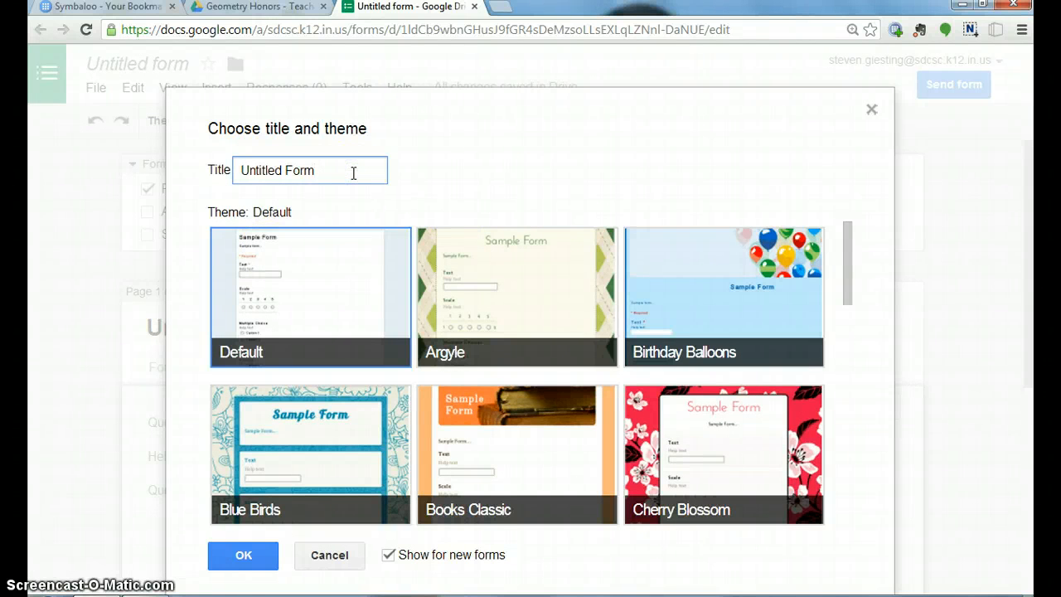
pyautogui.press('BackSpace')
pyautogui.press('BackSpace')
pyautogui.press('BackSpace')
pyautogui.press('BackSpace')
pyautogui.press('BackSpace')
pyautogui.press('BackSpace')
pyautogui.press('BackSpace')
pyautogui.press('BackSpace')
pyautogui.press('BackSpace')
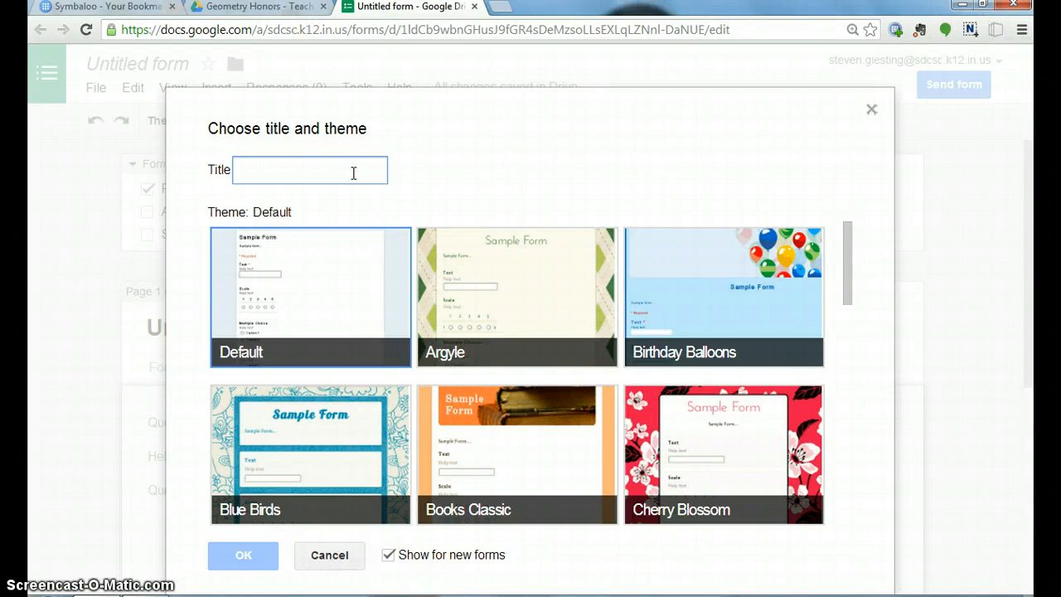
pyautogui.write('Lesson 6 - 5 HW')
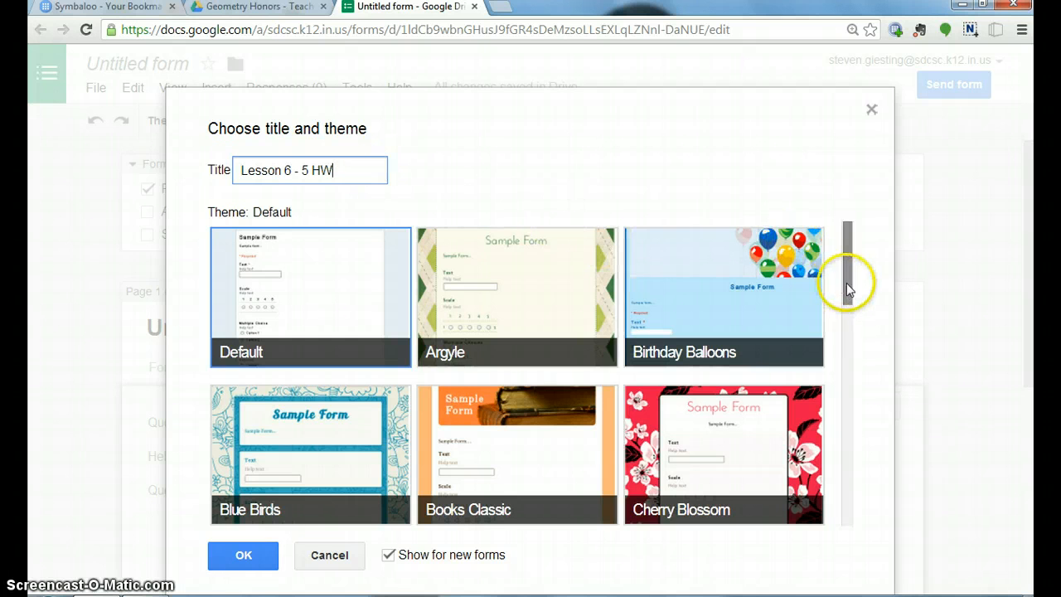
pyautogui.moveTo(847, 288); pyautogui.dragTo(847, 340)
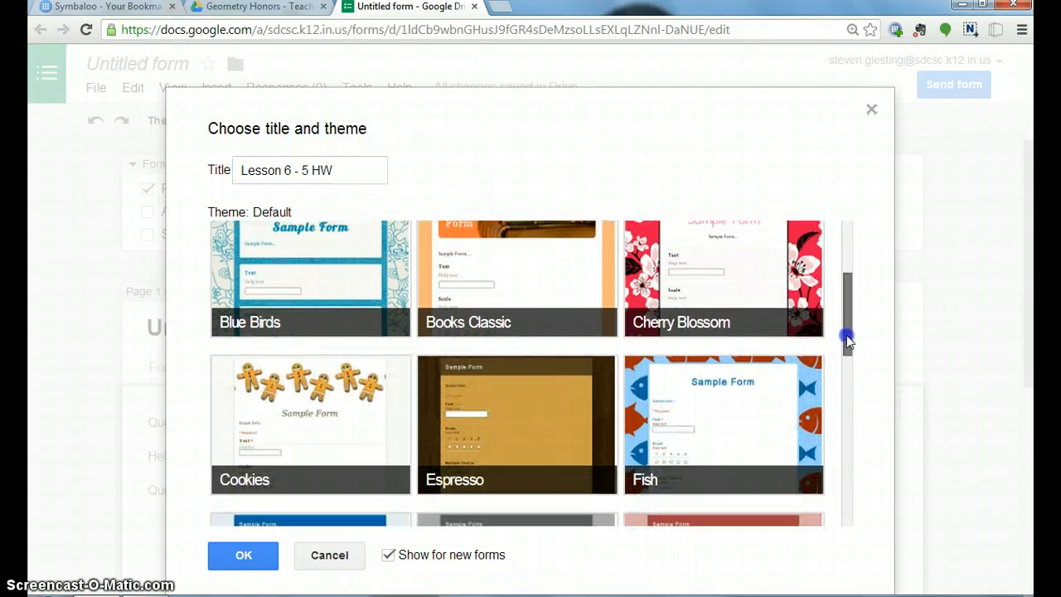
pyautogui.scroll(3, 495, 249)
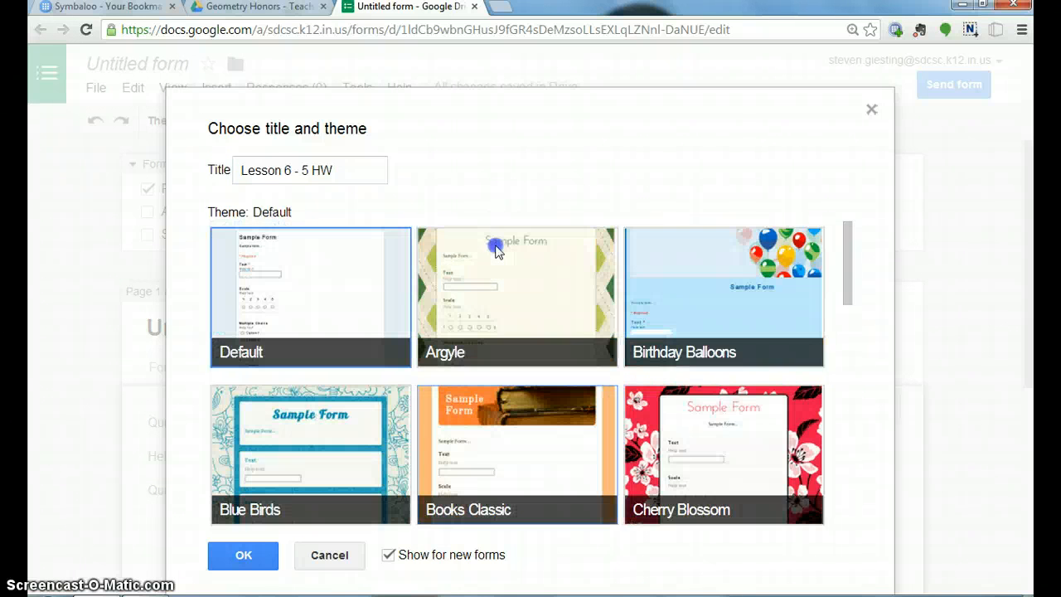
pyautogui.click(244, 556)
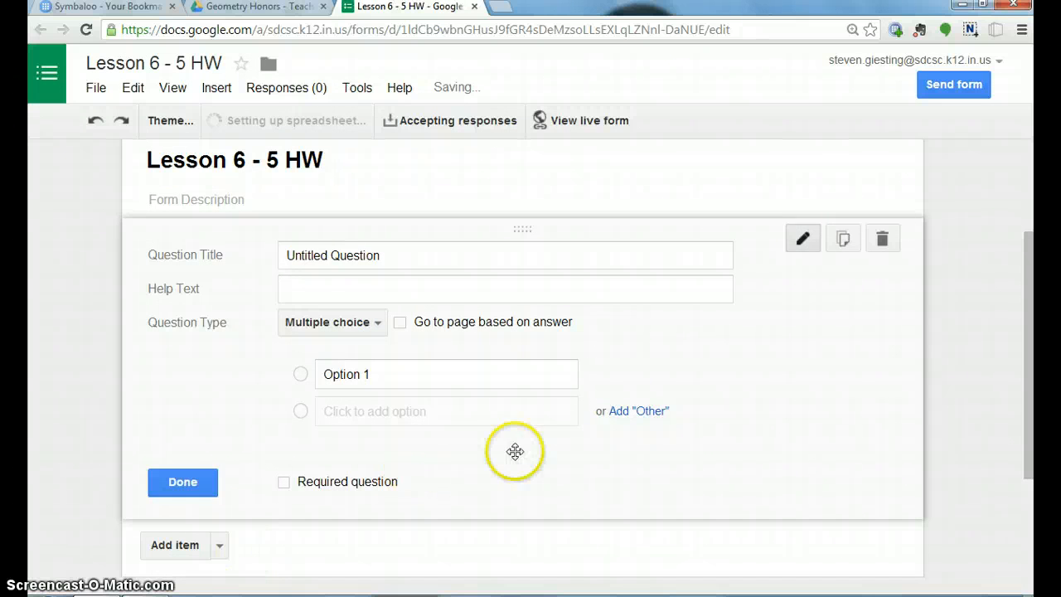
# Set the form to automatically collect respondents' school corporation usernames and show a progress bar at the bottom of form pages.
pyautogui.moveTo(1033, 368); pyautogui.dragTo(1028, 274)
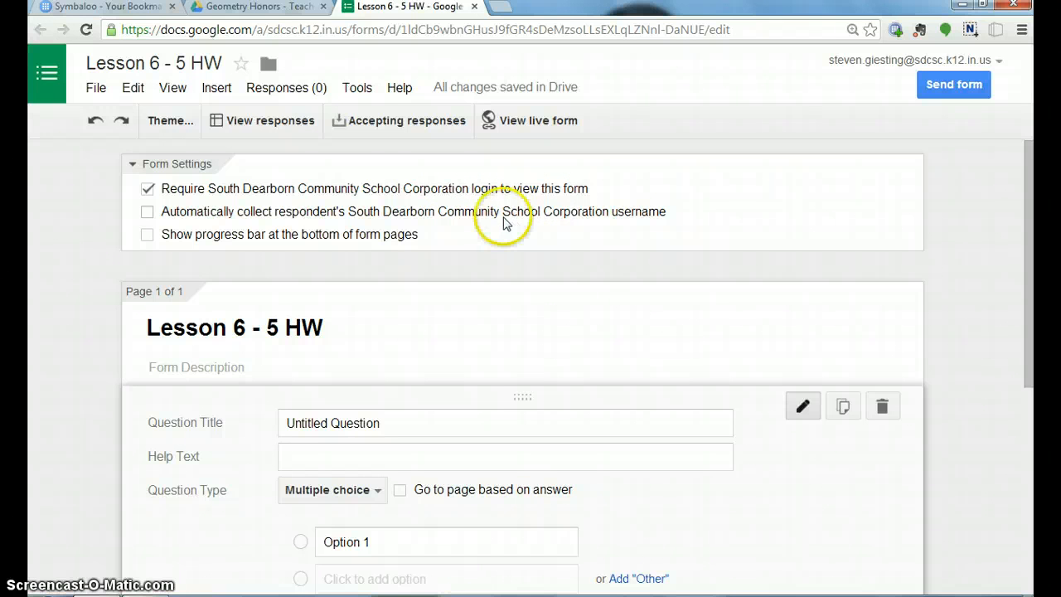
pyautogui.click(148, 212)
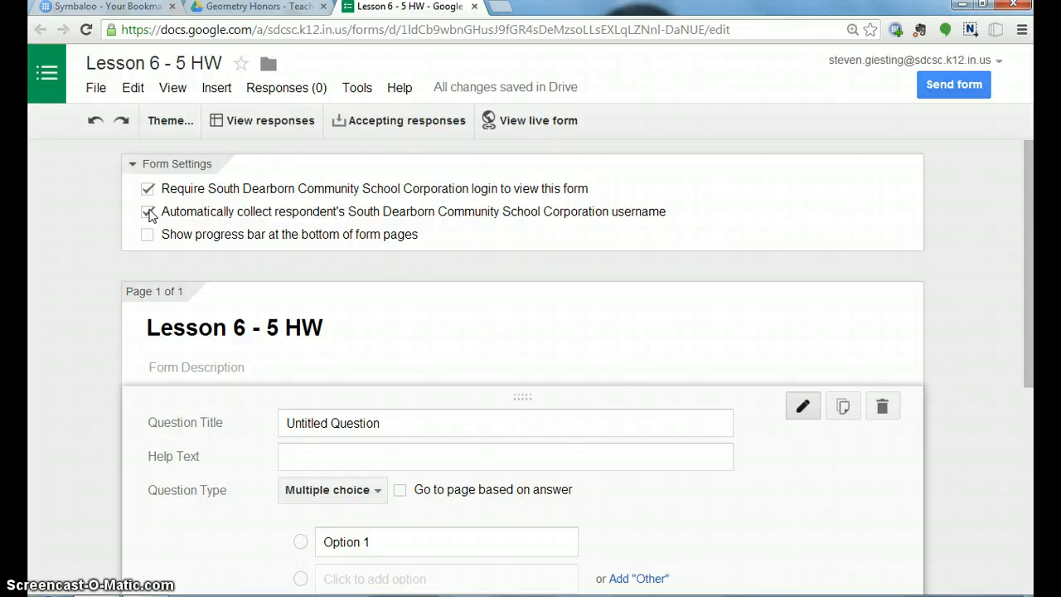
pyautogui.click(146, 234)
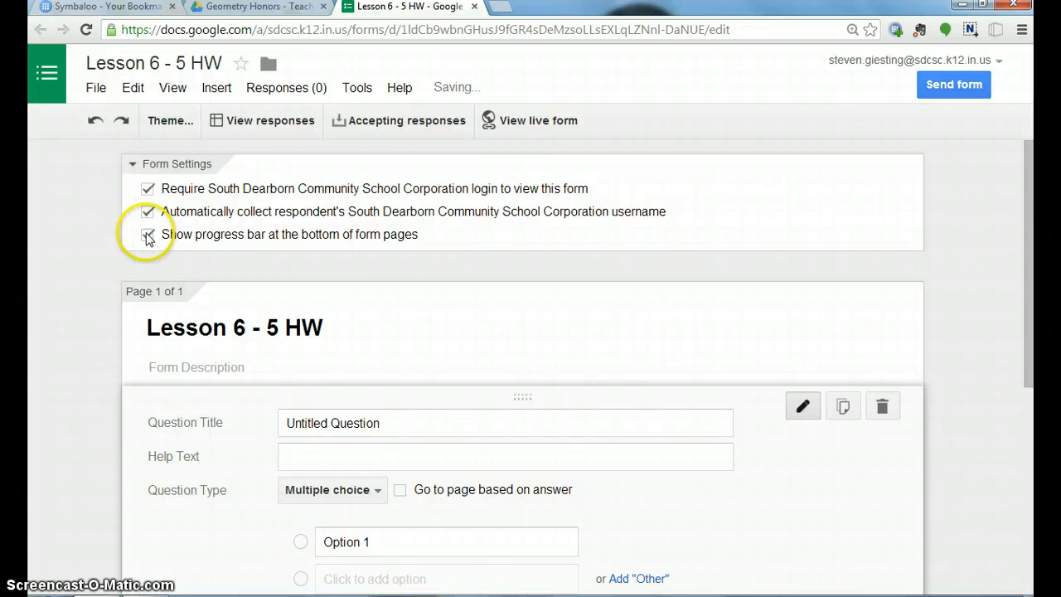
# Replace the first question's placeholder title with "What is your last name?".
pyautogui.click(470, 425)
pyautogui.press('BackSpace')
pyautogui.press('BackSpace')
pyautogui.press('BackSpace')
pyautogui.press('BackSpace')
pyautogui.press('BackSpace')
pyautogui.press('BackSpace')
pyautogui.press('BackSpace')
pyautogui.press('BackSpace')
pyautogui.press('BackSpace')
pyautogui.press('BackSpace')
pyautogui.press('BackSpace')
pyautogui.press('BackSpace')
pyautogui.press('BackSpace')
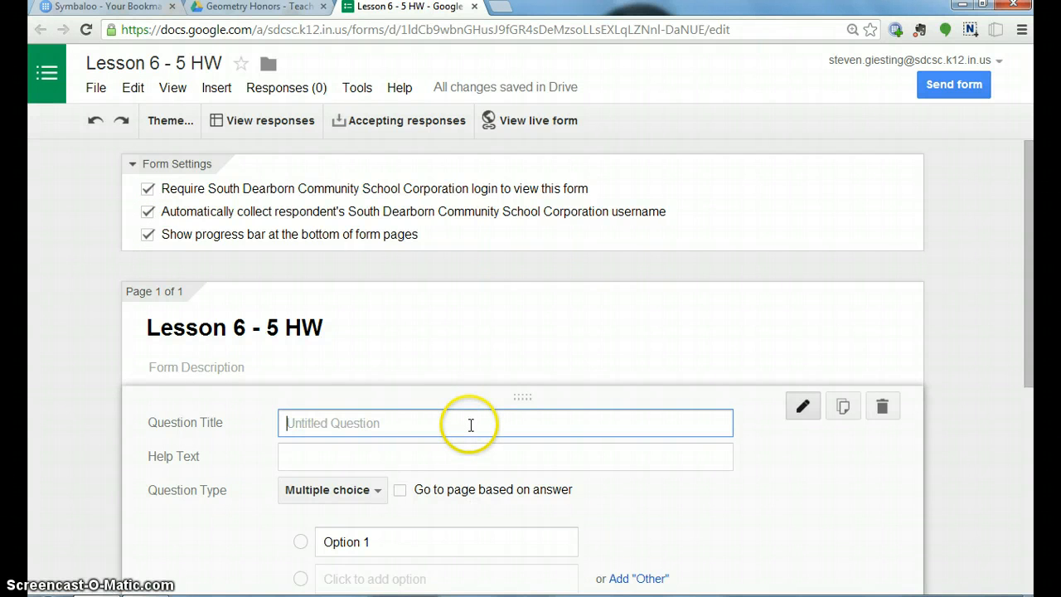
pyautogui.write('What is your last name?')
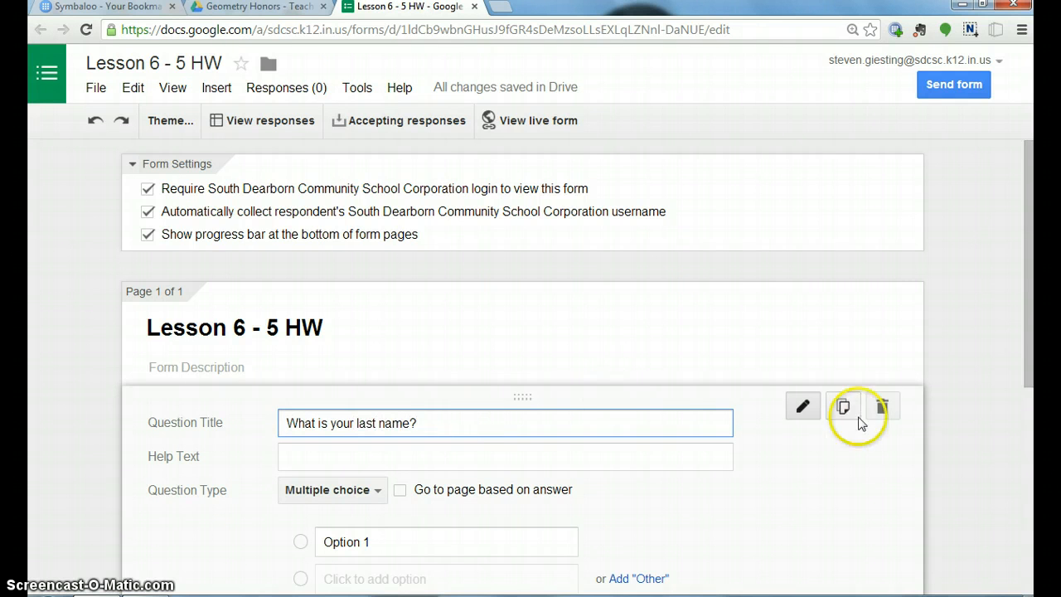
# Change the last name question's type to Text, make it required and finish editing it.
pyautogui.moveTo(1027, 358); pyautogui.dragTo(1028, 423)
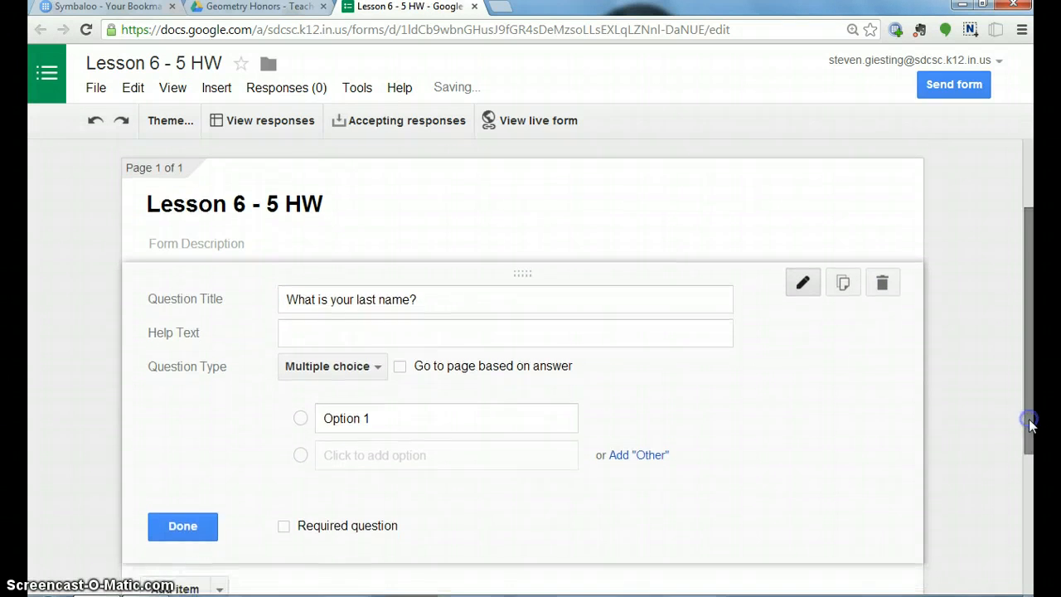
pyautogui.click(379, 368)
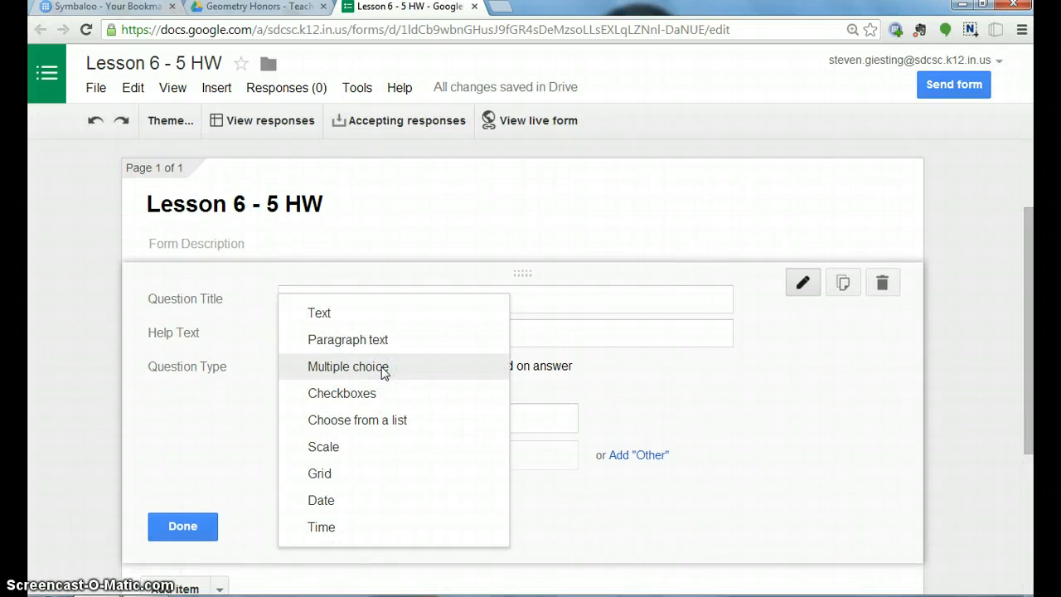
pyautogui.click(341, 312)
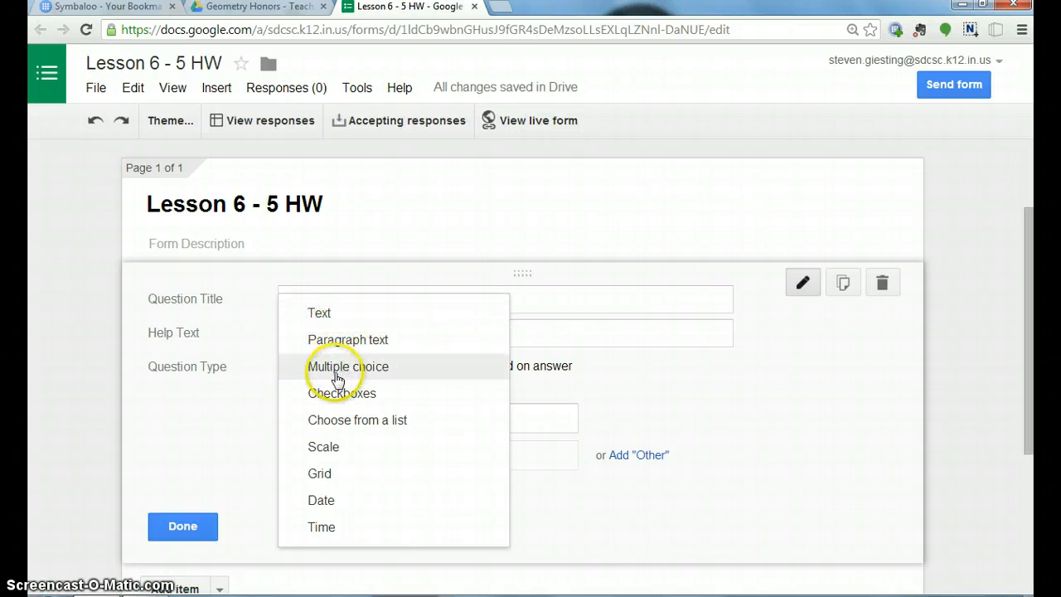
pyautogui.click(339, 322)
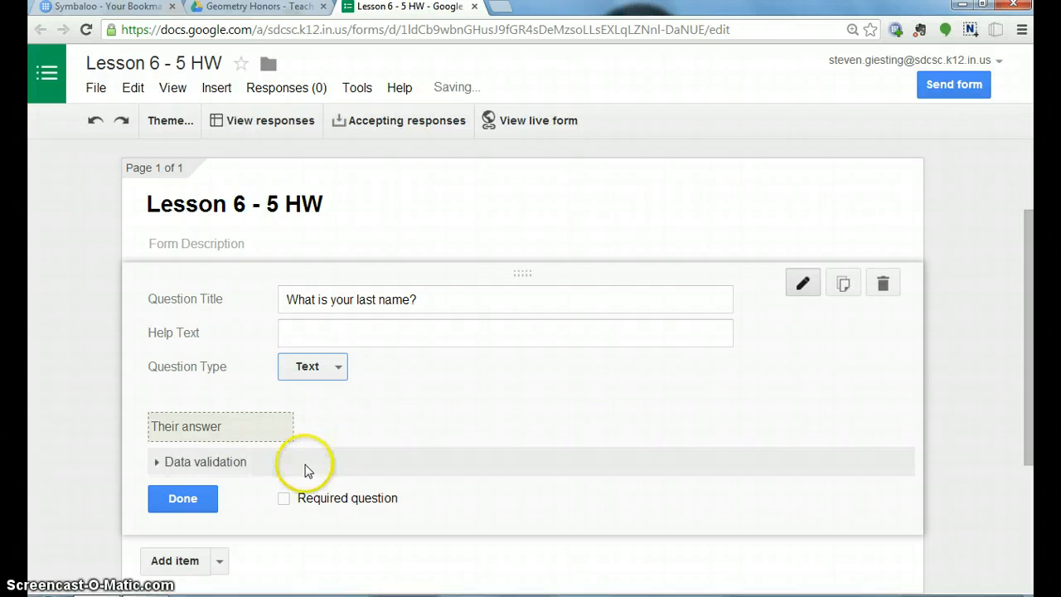
pyautogui.click(284, 498)
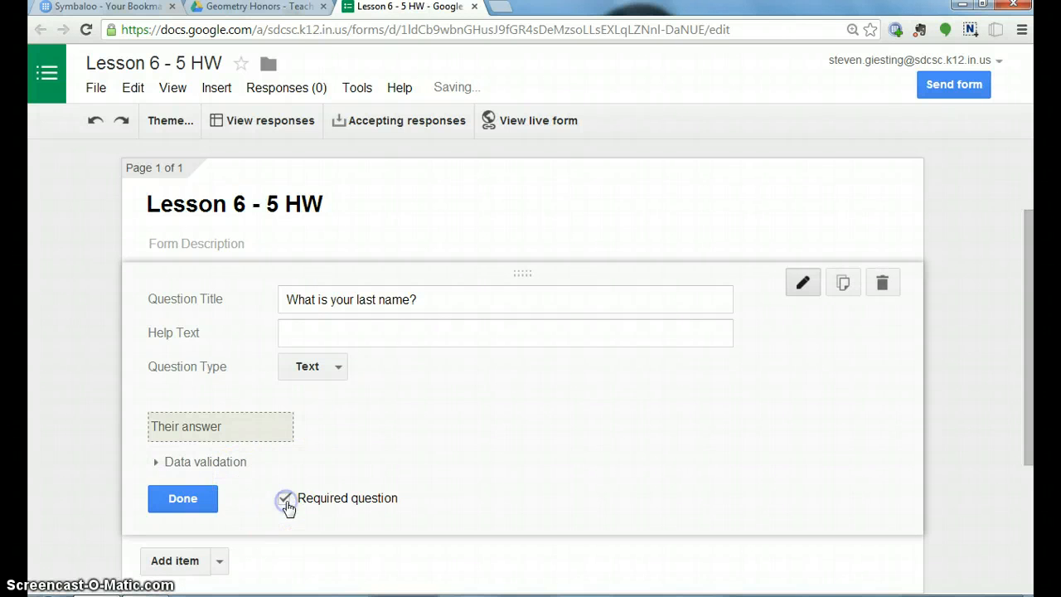
pyautogui.click(183, 499)
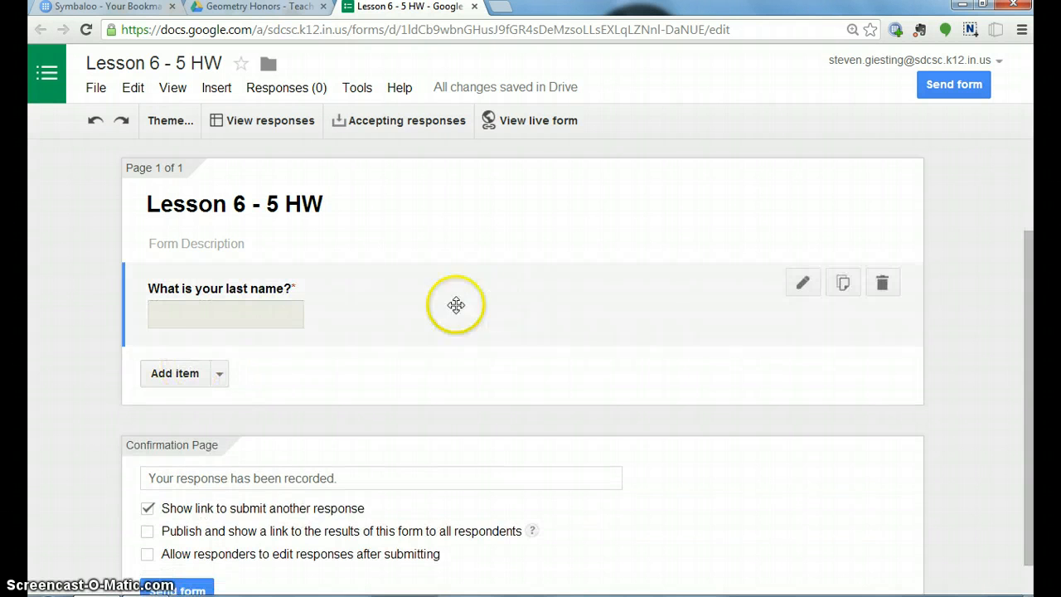
# Add a required text question titled "What is your first name?" below the last name question.
pyautogui.click(177, 372)
pyautogui.click(268, 386)
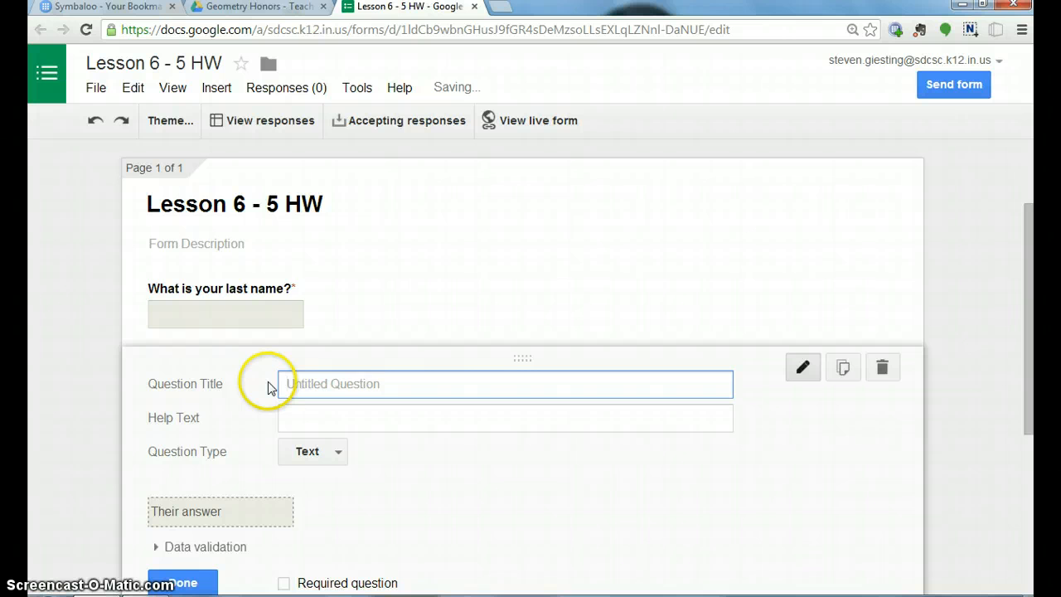
pyautogui.write('What is your first name?')
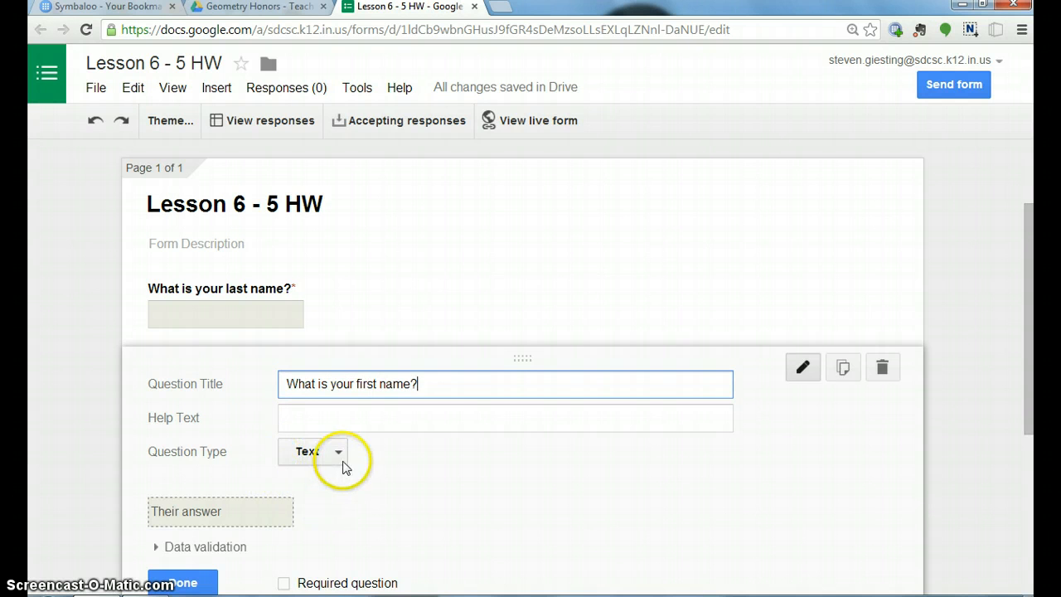
pyautogui.click(284, 583)
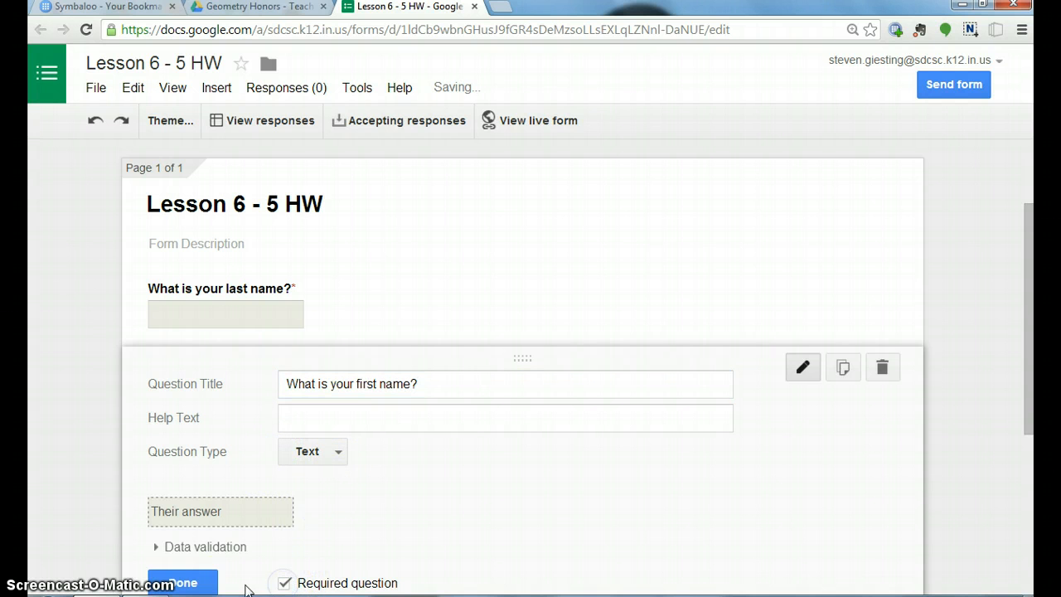
pyautogui.click(195, 589)
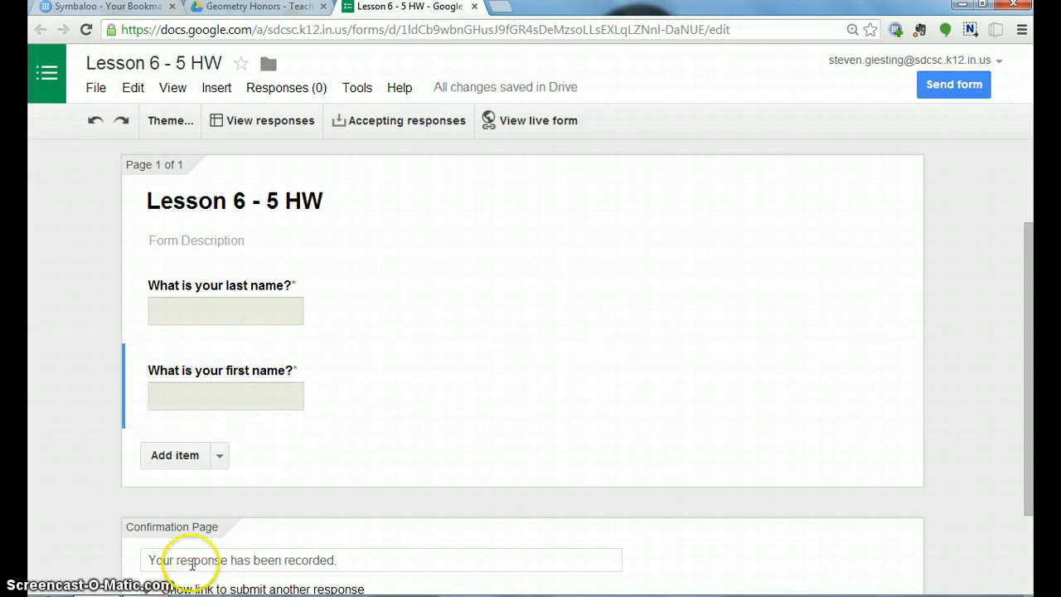
# Add a required text question titled "What is the answer to #10?" with the help text "Enter a number only.".
pyautogui.click(190, 457)
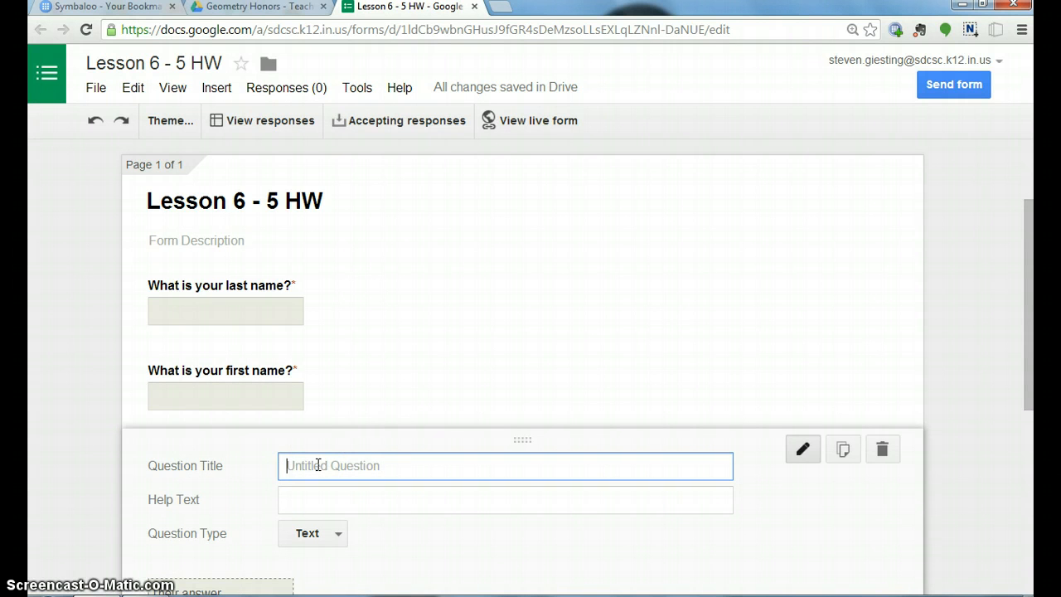
pyautogui.write('Wh')
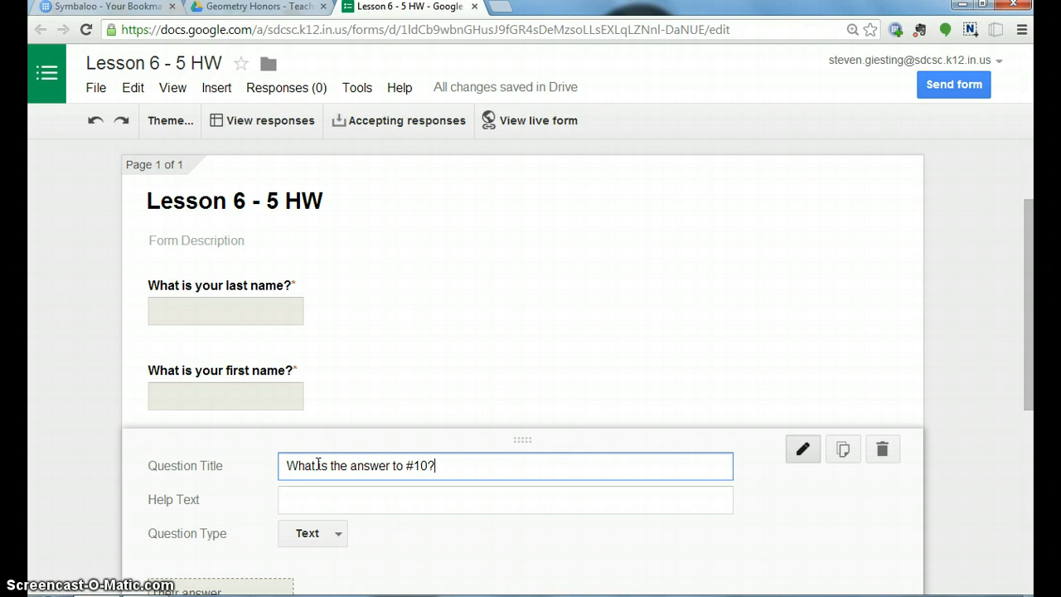
pyautogui.click(305, 499)
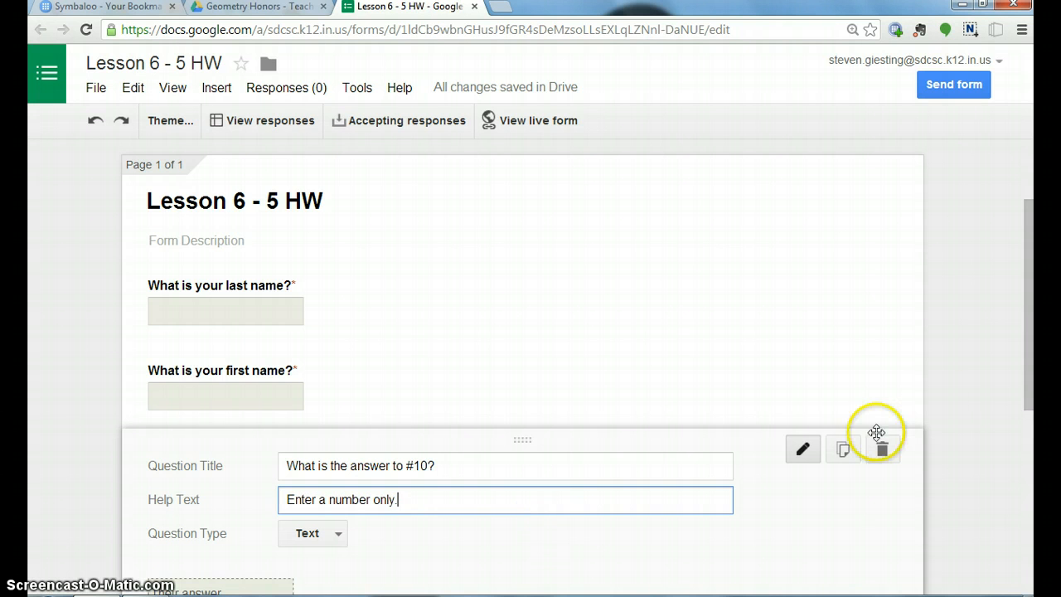
pyautogui.click(1028, 413)
pyautogui.moveTo(1028, 413); pyautogui.dragTo(1028, 498)
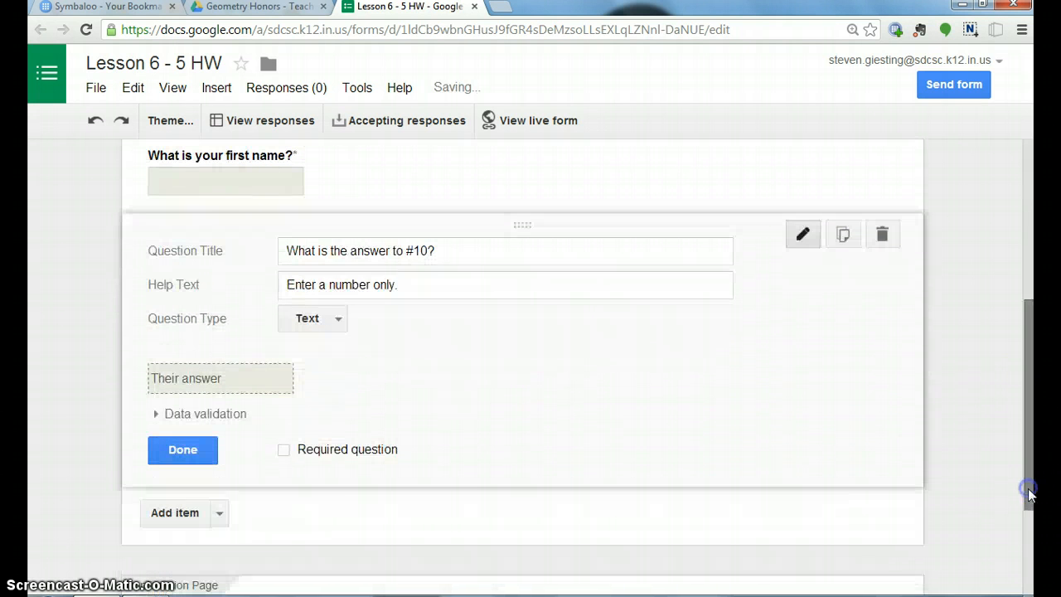
pyautogui.click(283, 450)
pyautogui.click(186, 450)
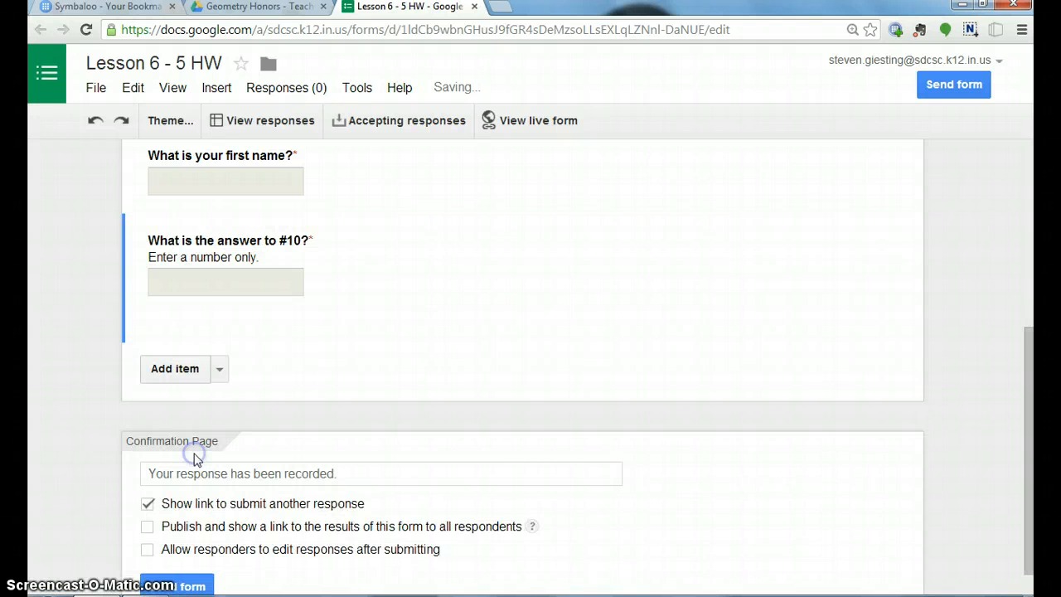
# Add a required text question titled "What is the answer to #12?" with the help text "Enter a number only.".
pyautogui.click(197, 352)
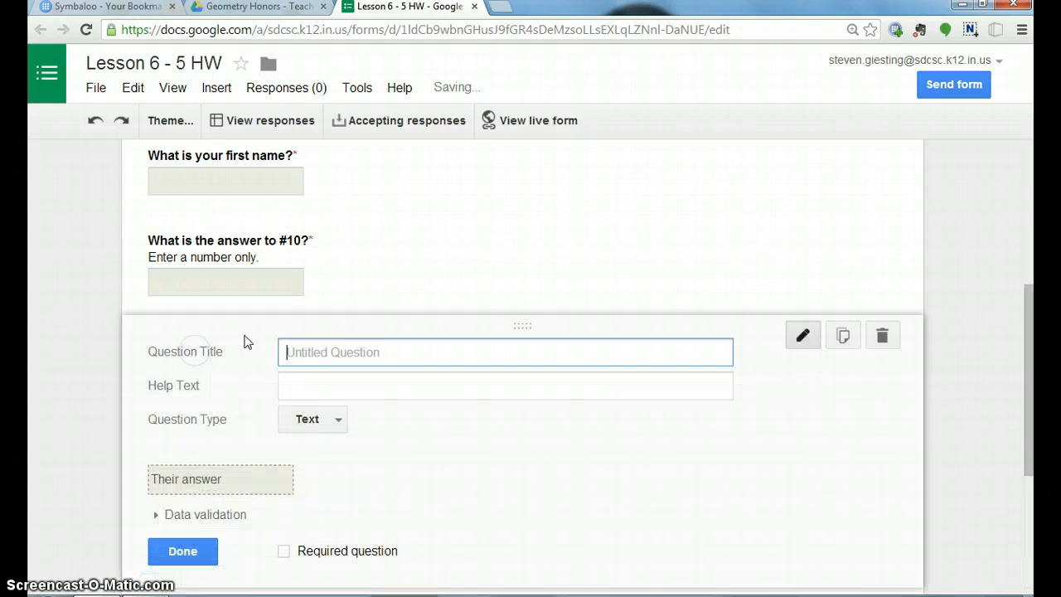
pyautogui.write('Wat')
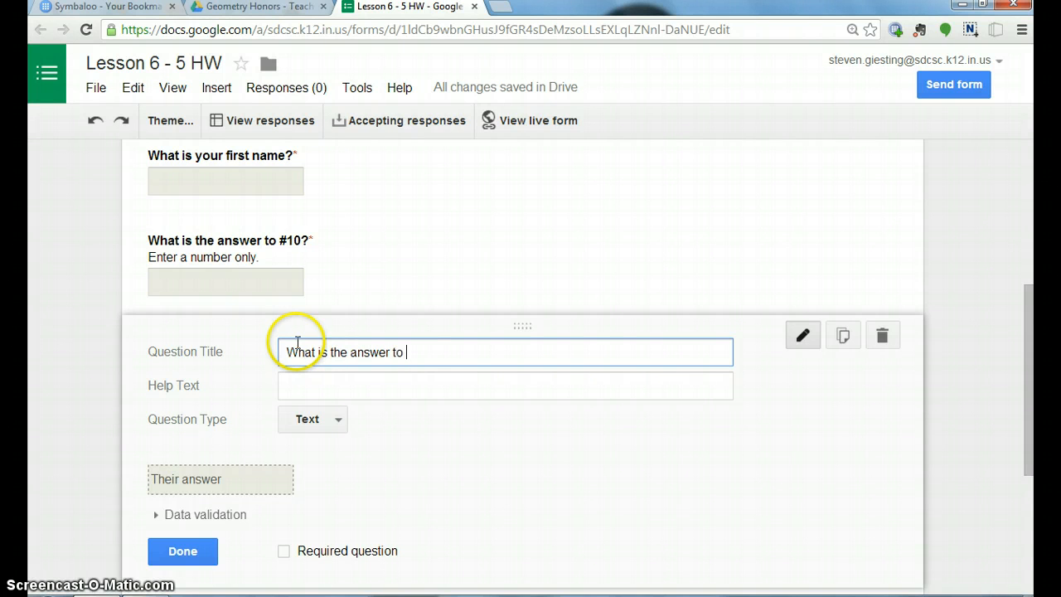
pyautogui.press('Tab')
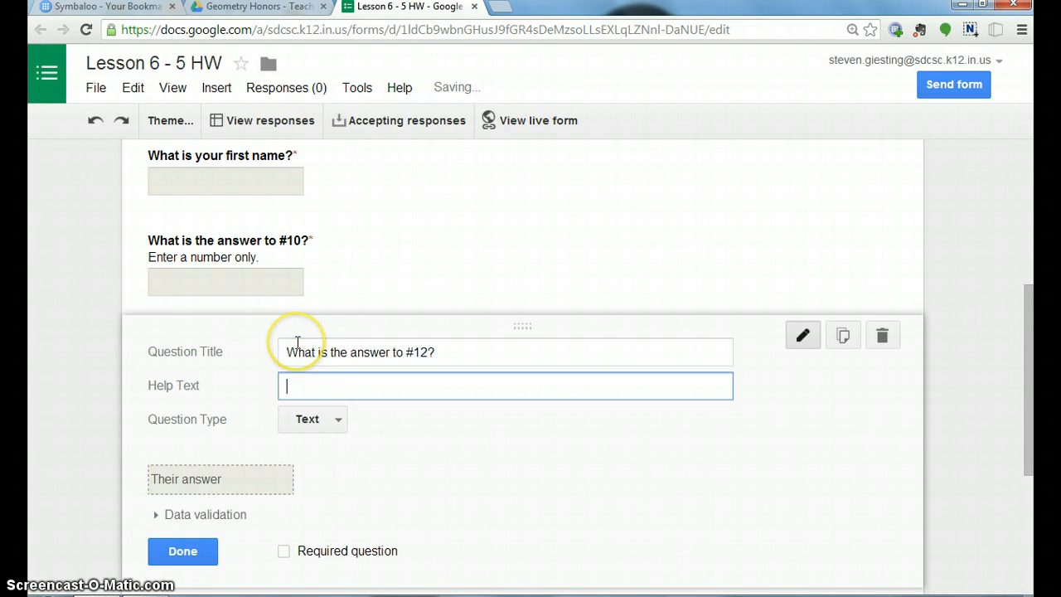
pyautogui.write('Enter a ')
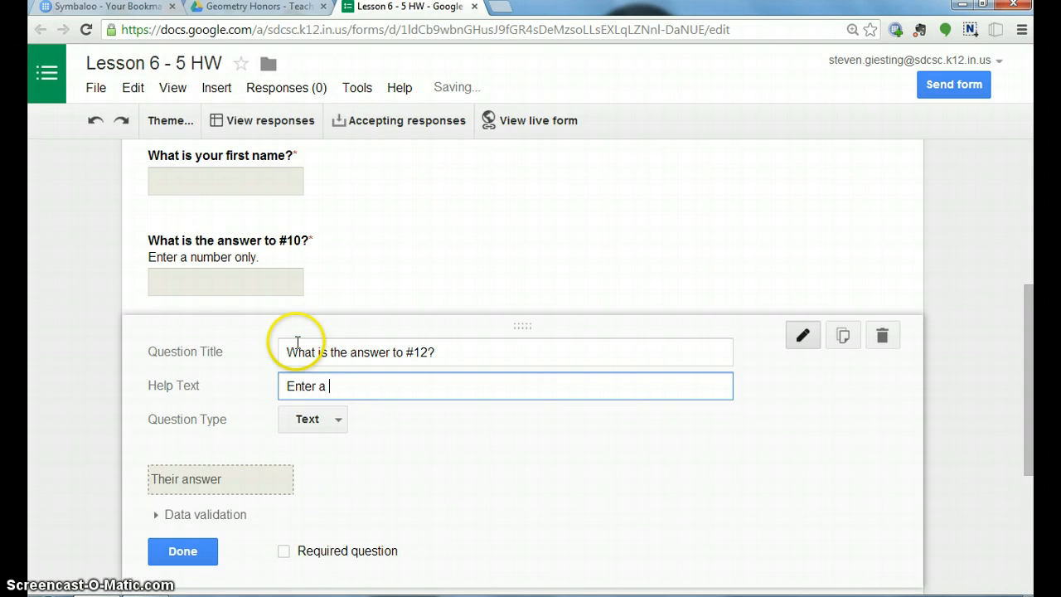
pyautogui.write('number only.')
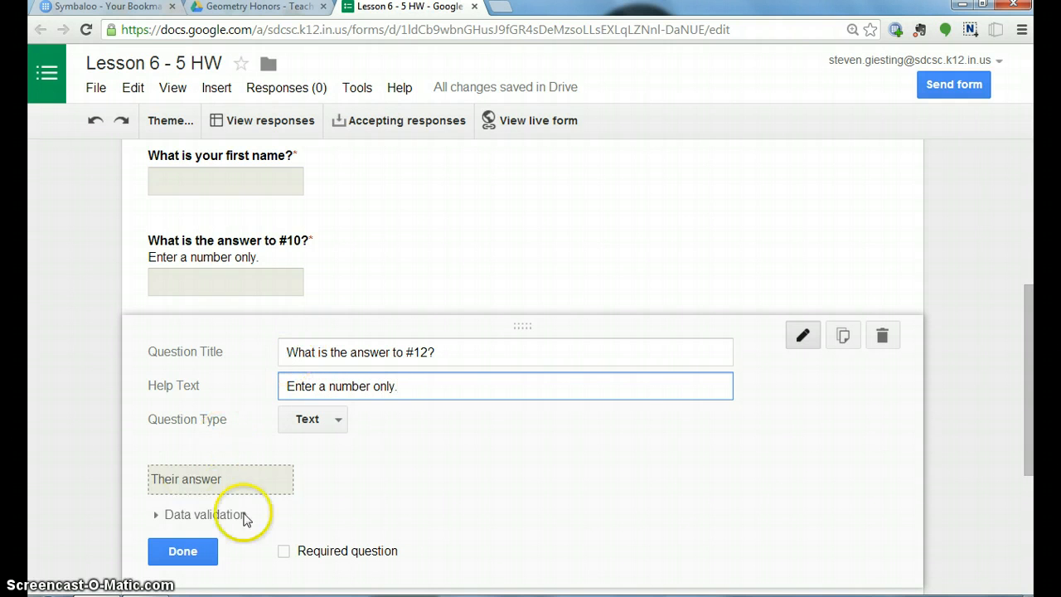
pyautogui.click(284, 551)
pyautogui.click(204, 551)
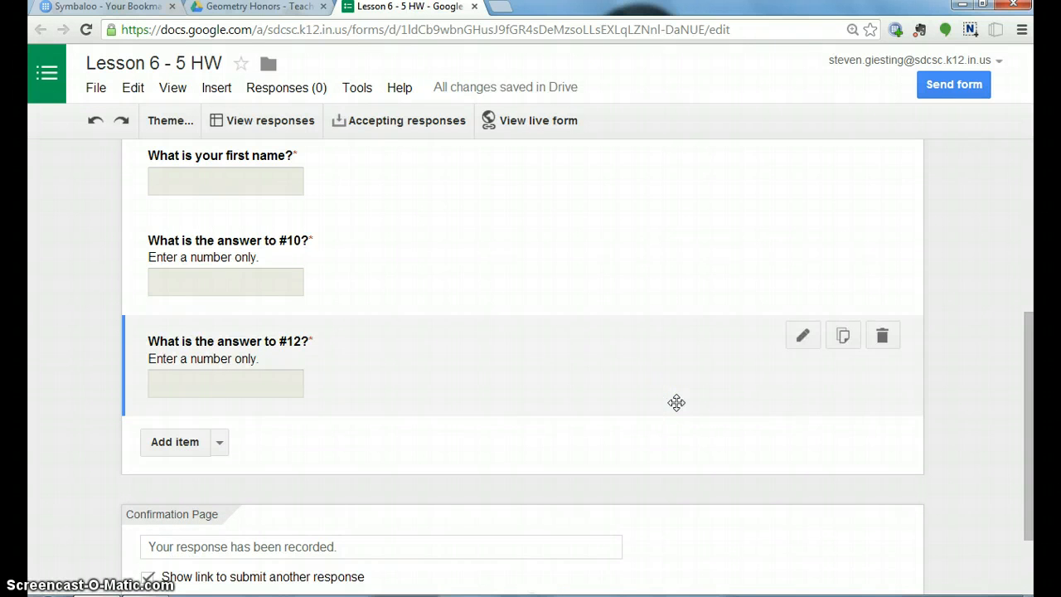
# Duplicate the #12 question, retitle the copy "What is the answer to #24?" and finish editing it.
pyautogui.click(844, 336)
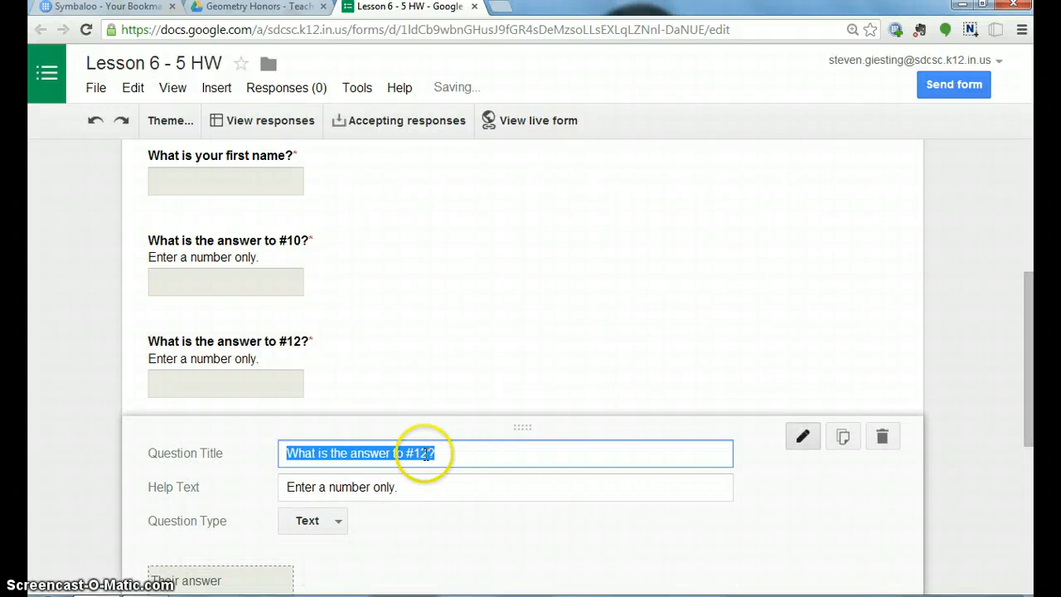
pyautogui.click(425, 454)
pyautogui.press('BackSpace')
pyautogui.press('BackSpace')
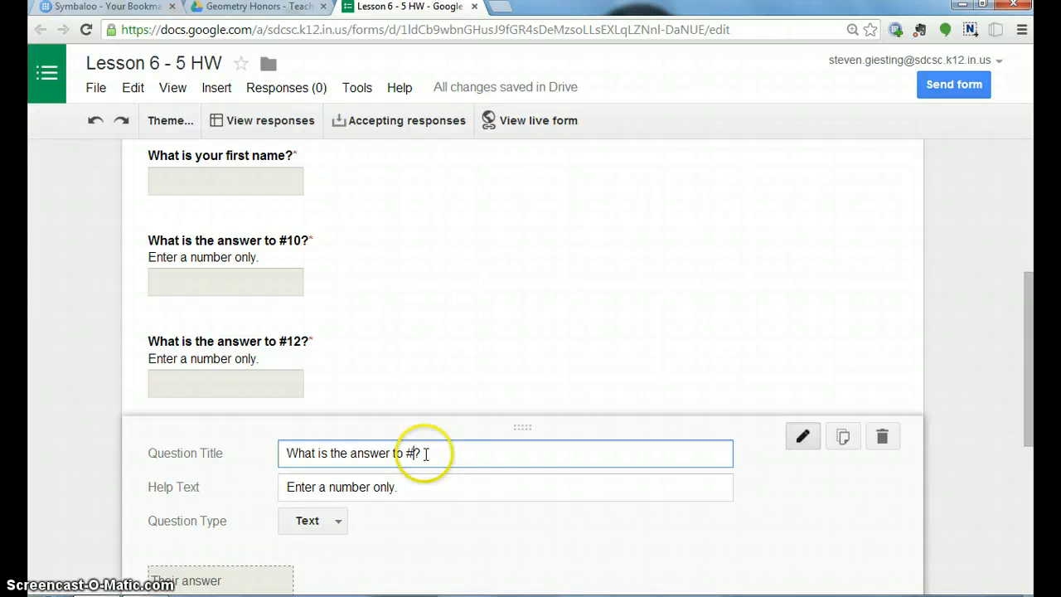
pyautogui.write('24')
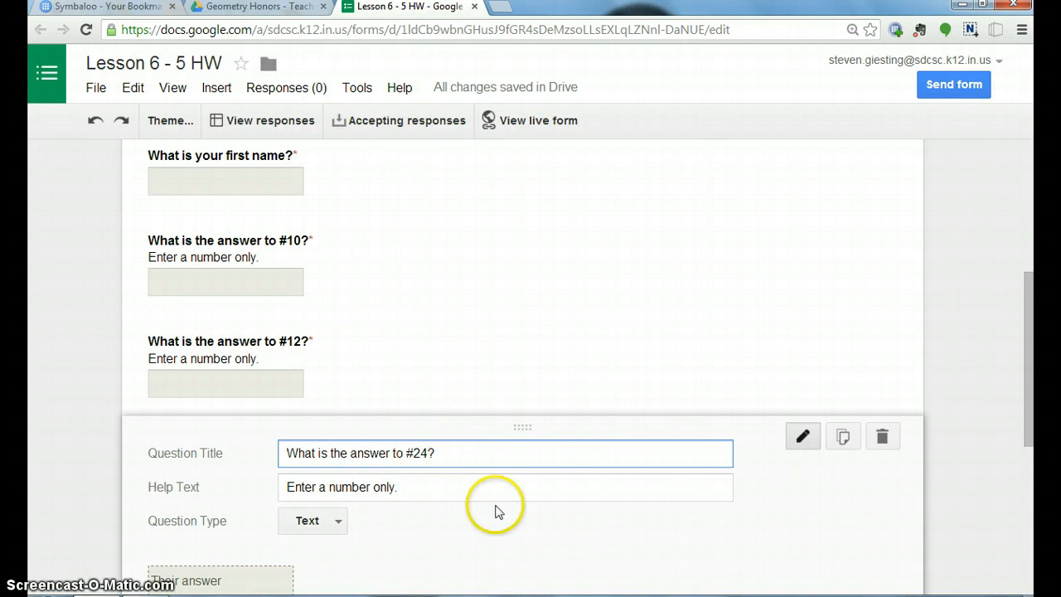
pyautogui.moveTo(1023, 422); pyautogui.dragTo(1025, 483)
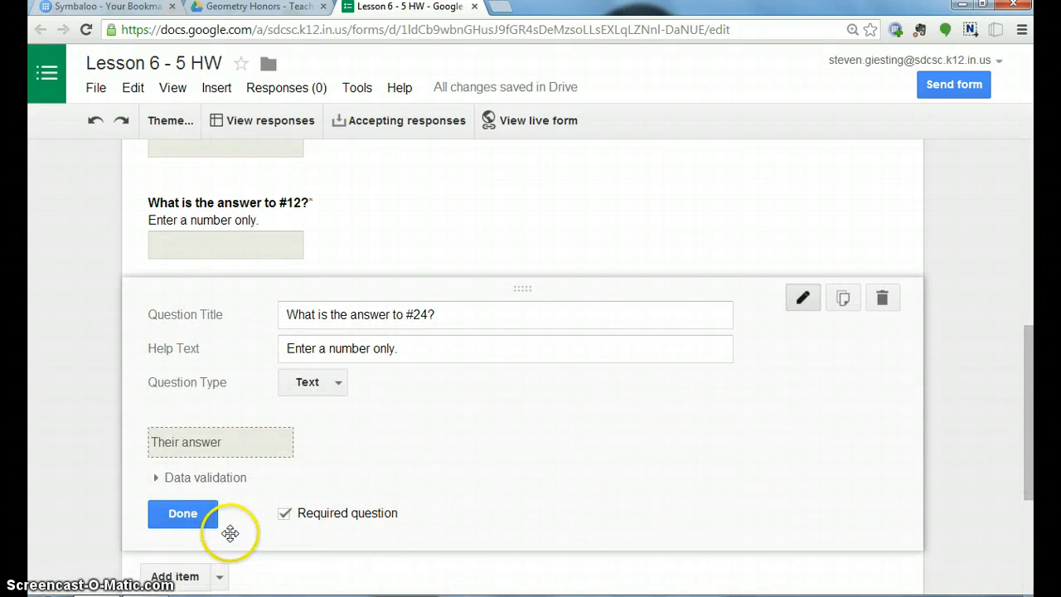
pyautogui.click(188, 513)
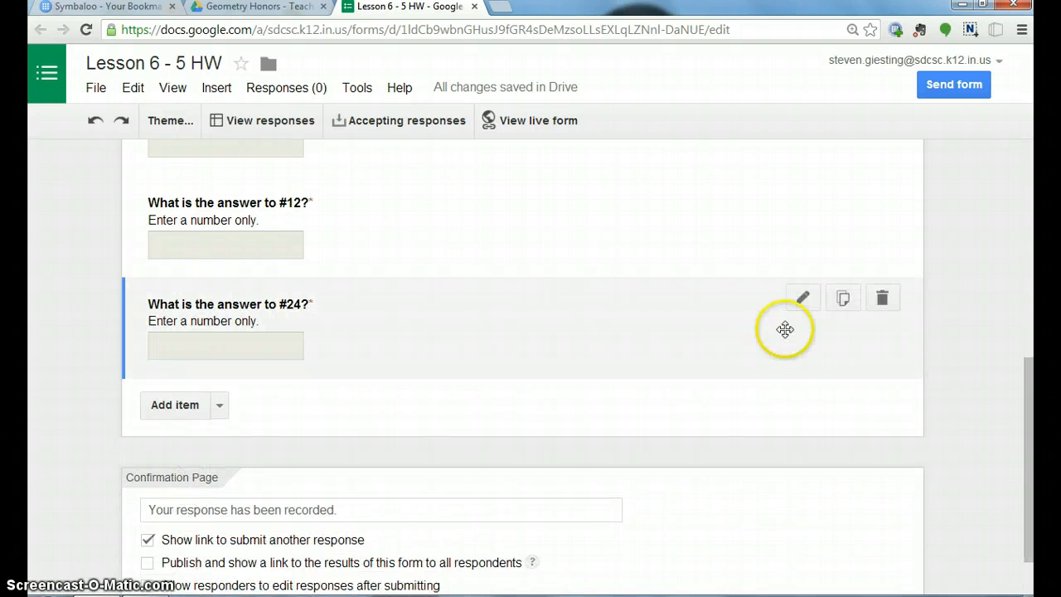
# Duplicate the #24 question, retitle the copy "What is the answer to #26?" and finish editing it.
pyautogui.click(842, 300)
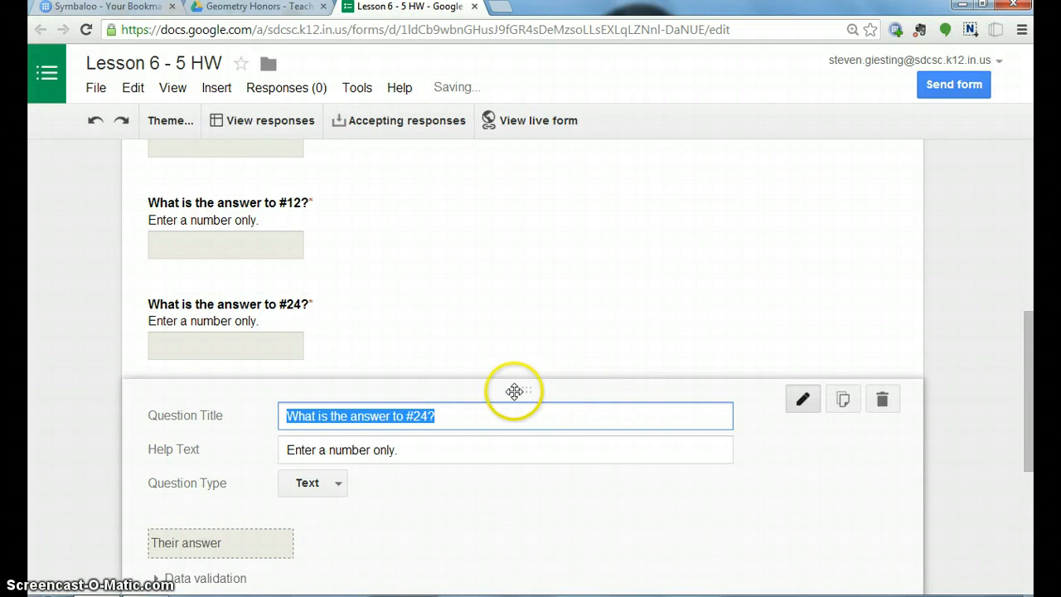
pyautogui.click(430, 415)
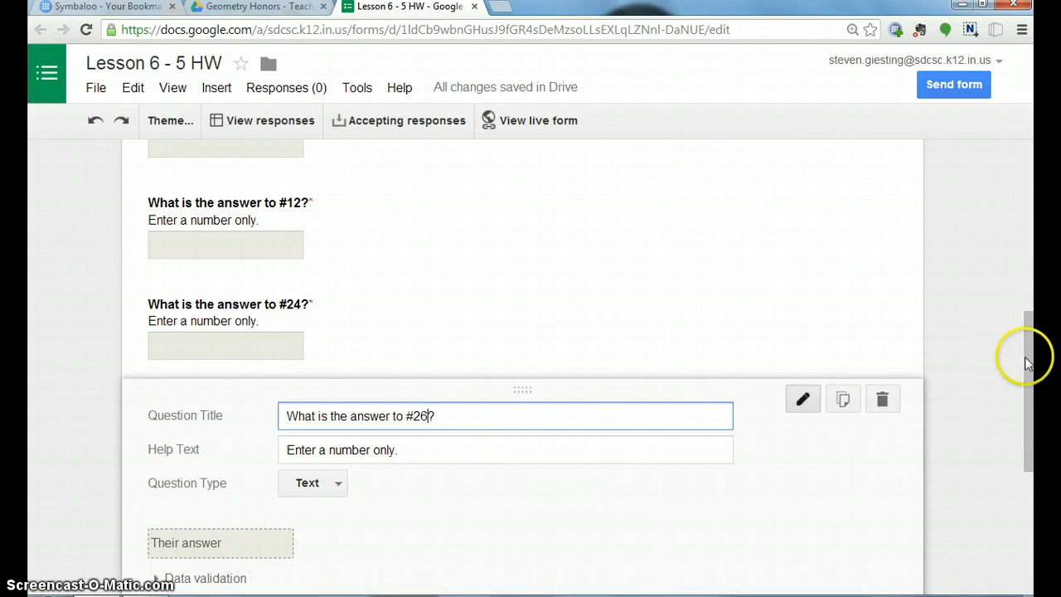
pyautogui.scroll(-3, 1023, 450)
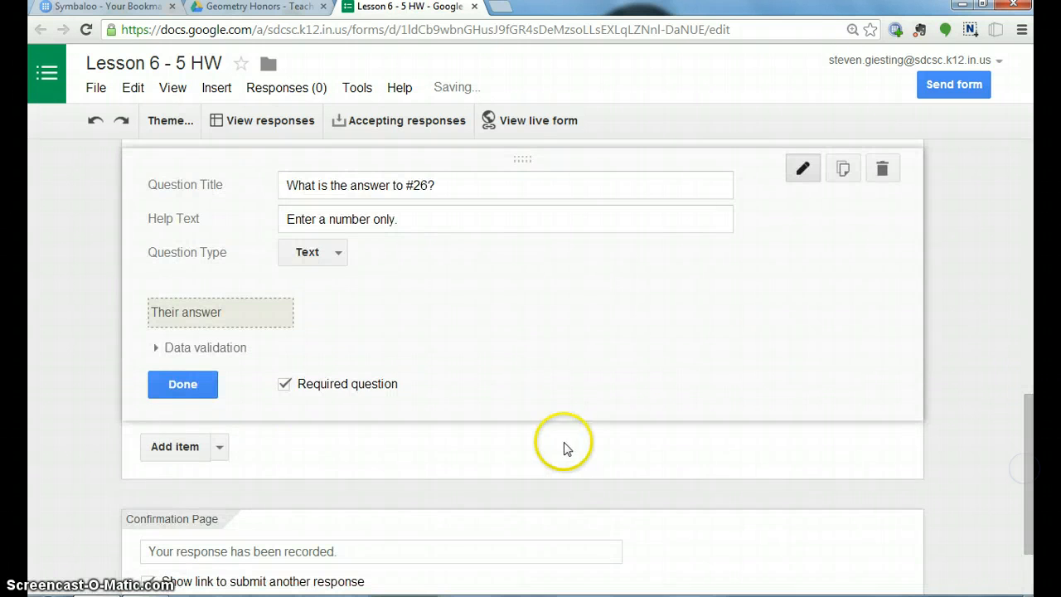
pyautogui.click(174, 384)
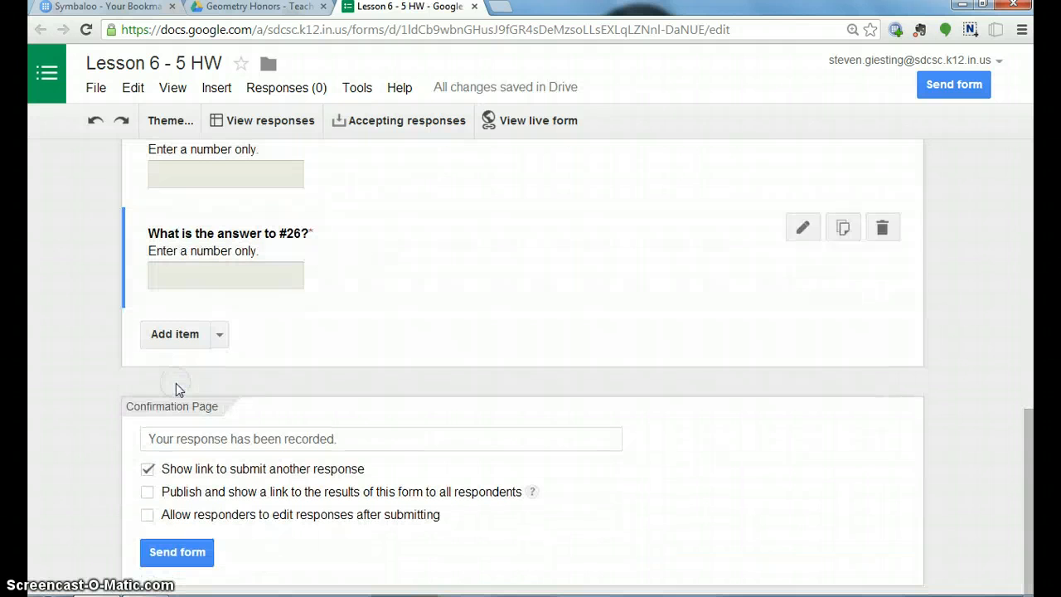
# Duplicate the #26 question, retitle the copy "What is the answer to #29?" and finish editing it.
pyautogui.moveTo(762, 236)
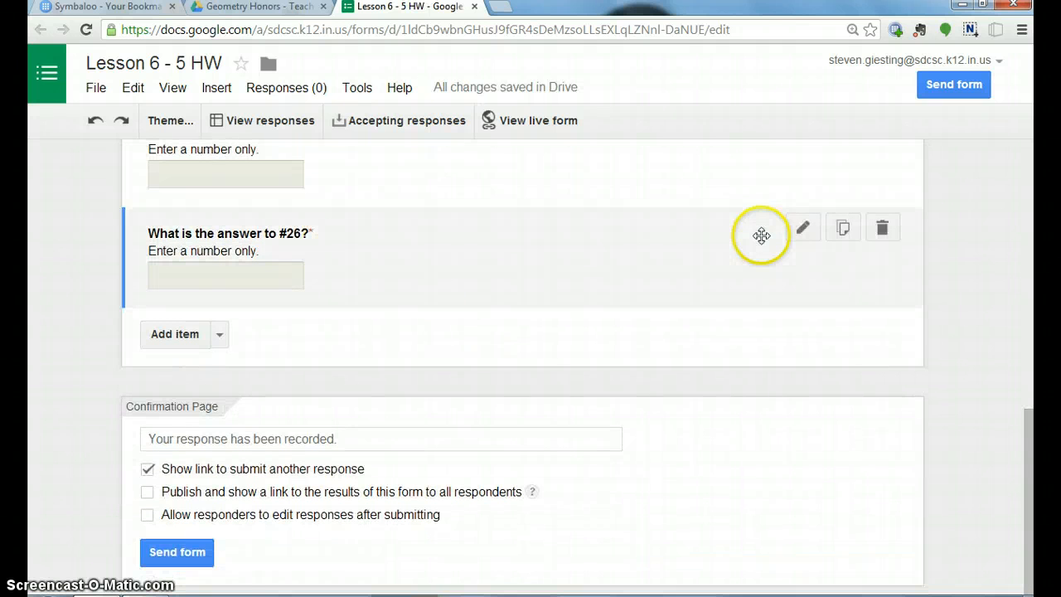
pyautogui.click(844, 231)
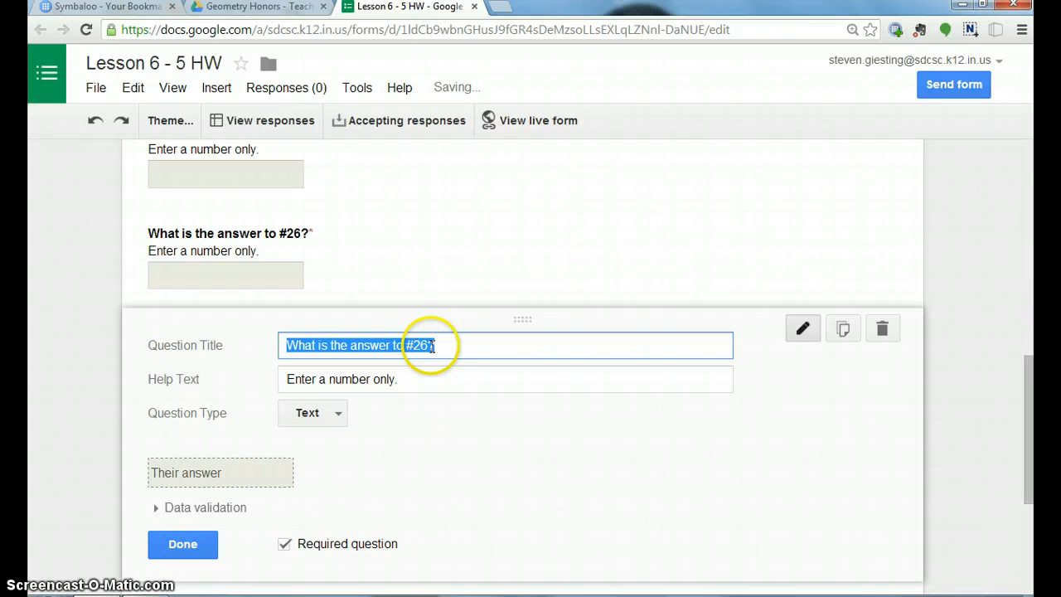
pyautogui.click(428, 345)
pyautogui.press('BackSpace')
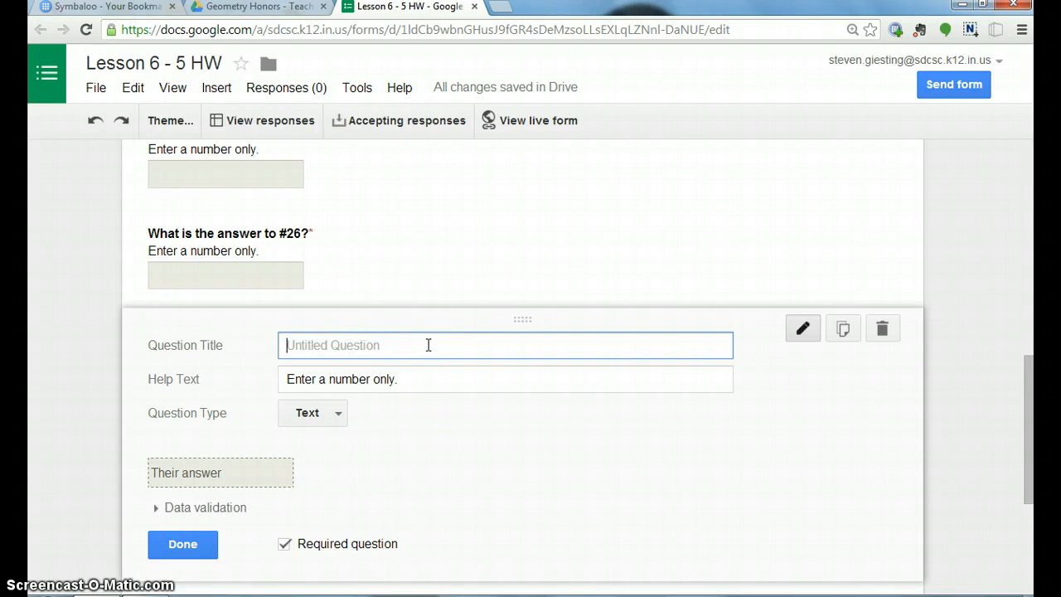
pyautogui.write('Wha')
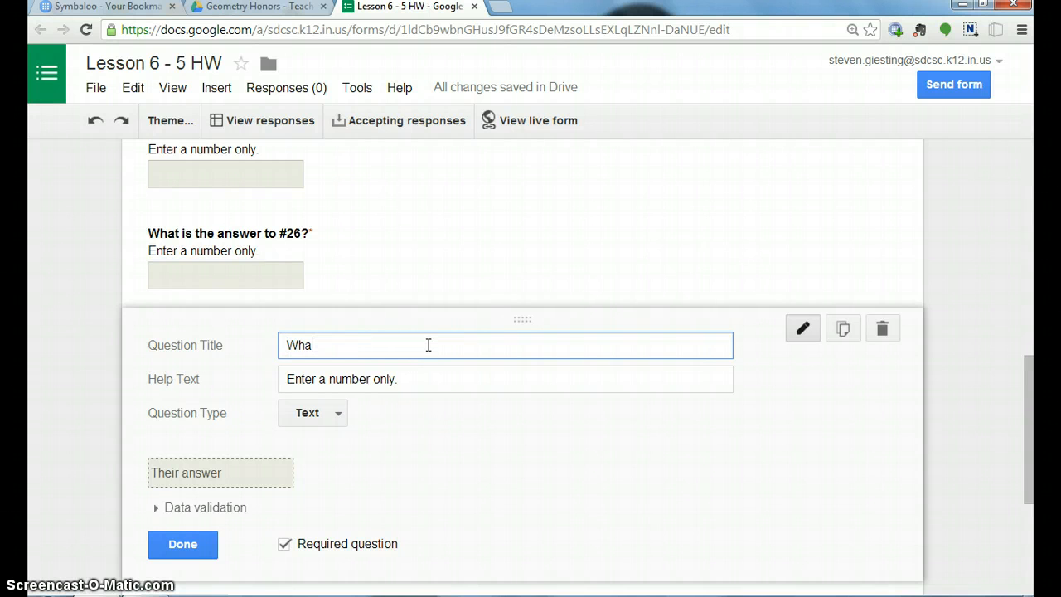
pyautogui.write('t is the answer to #29?')
pyautogui.click(170, 550)
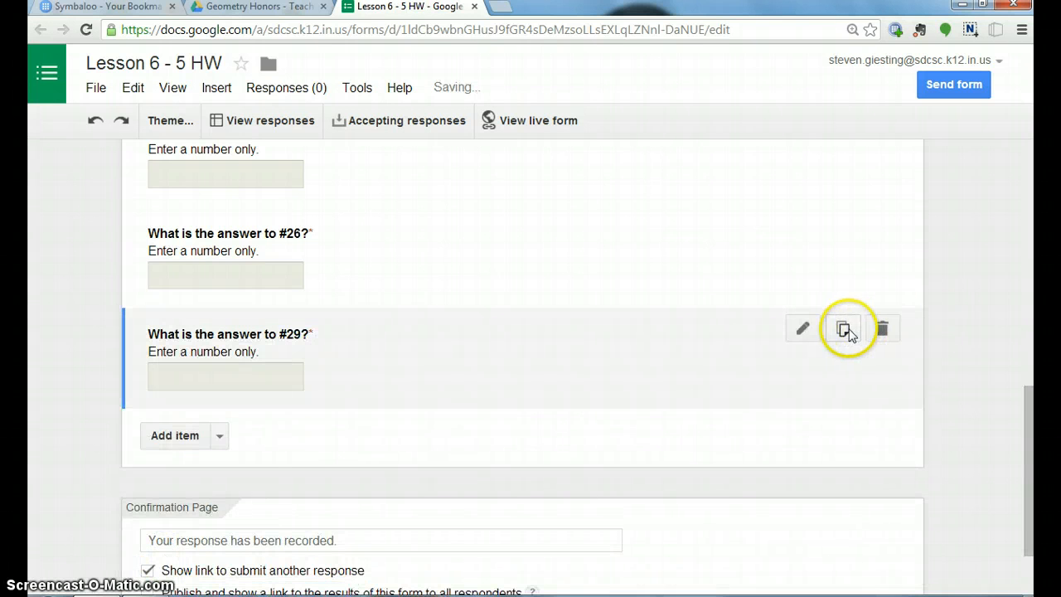
# Duplicate the #29 question, retitle the copy "What is the answer to #30?" and finish editing it.
pyautogui.click(844, 329)
pyautogui.click(416, 448)
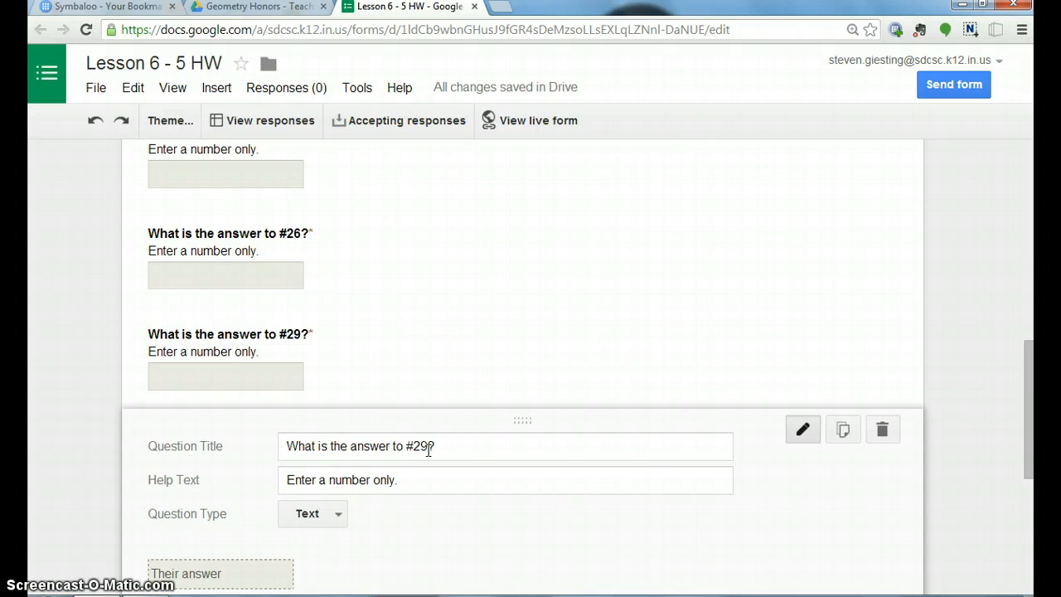
pyautogui.click(428, 448)
pyautogui.press('BackSpace')
pyautogui.press('BackSpace')
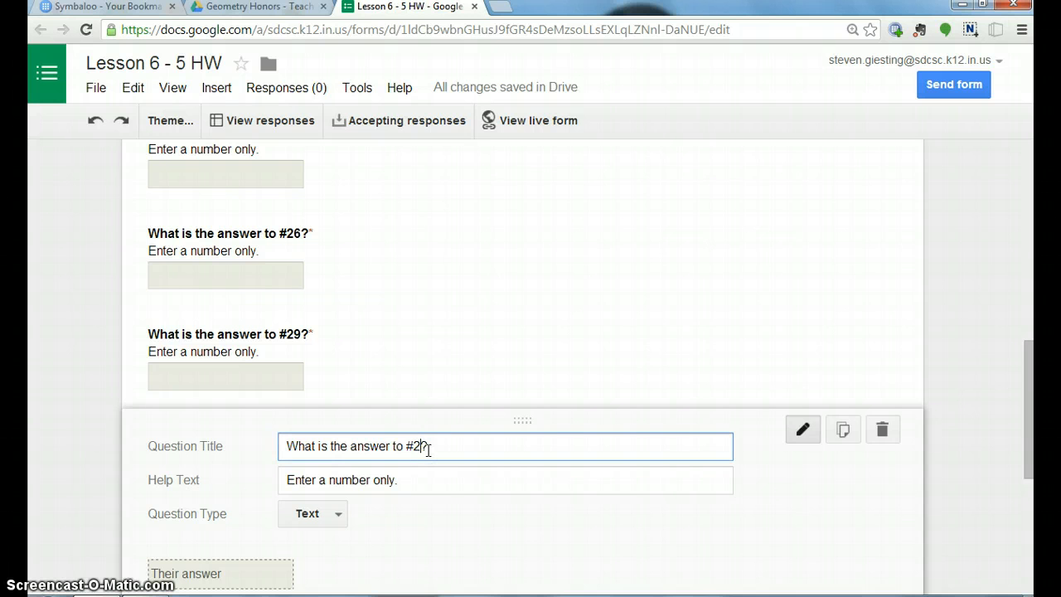
pyautogui.write('30')
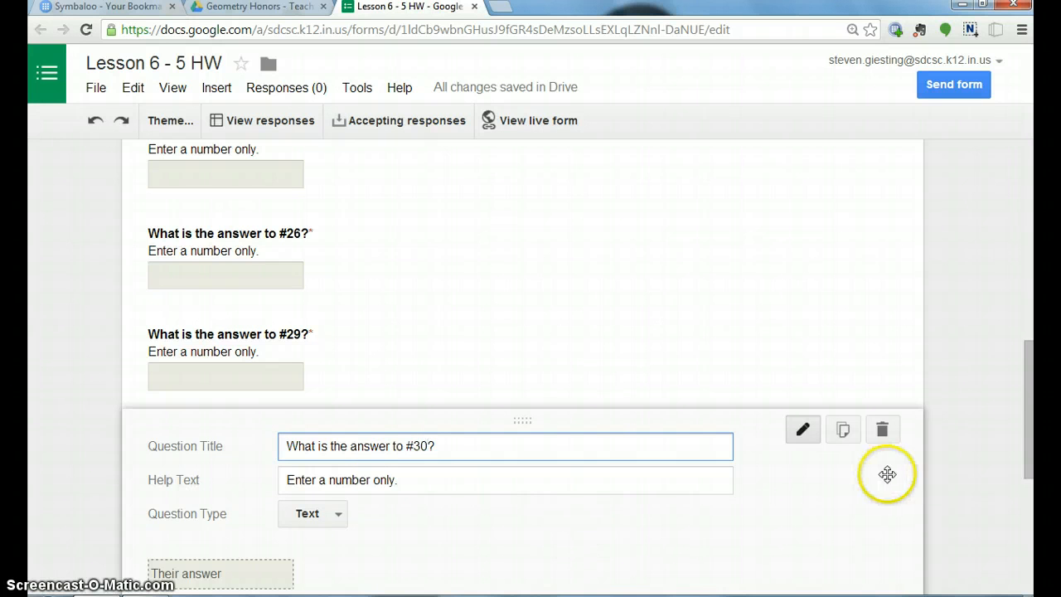
pyautogui.moveTo(1027, 451); pyautogui.dragTo(1028, 580)
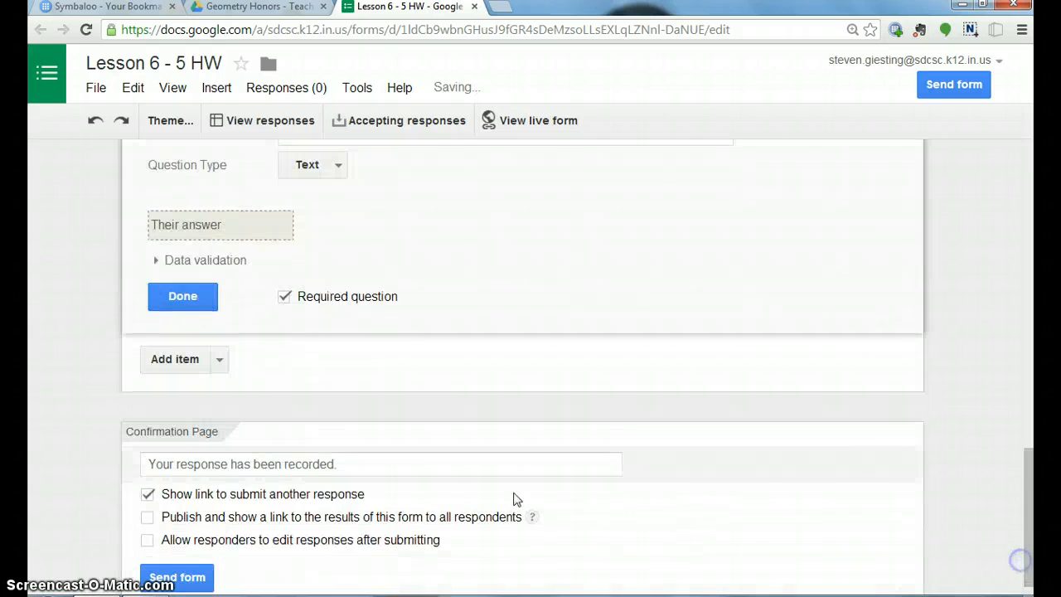
pyautogui.click(182, 296)
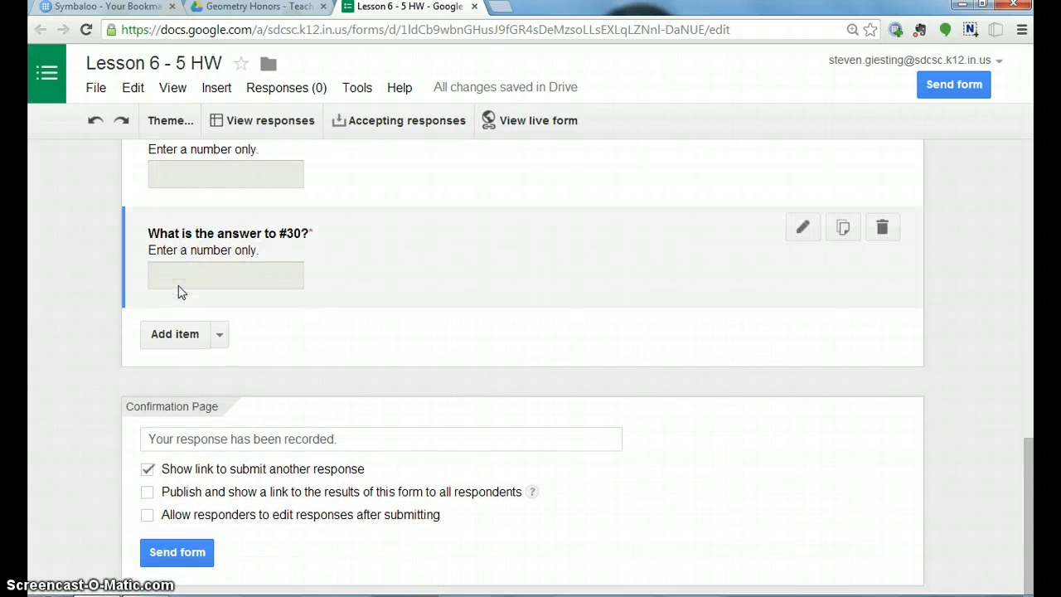
# Duplicate the #30 question and retitle the copy "What is the answer to #33?".
pyautogui.click(843, 228)
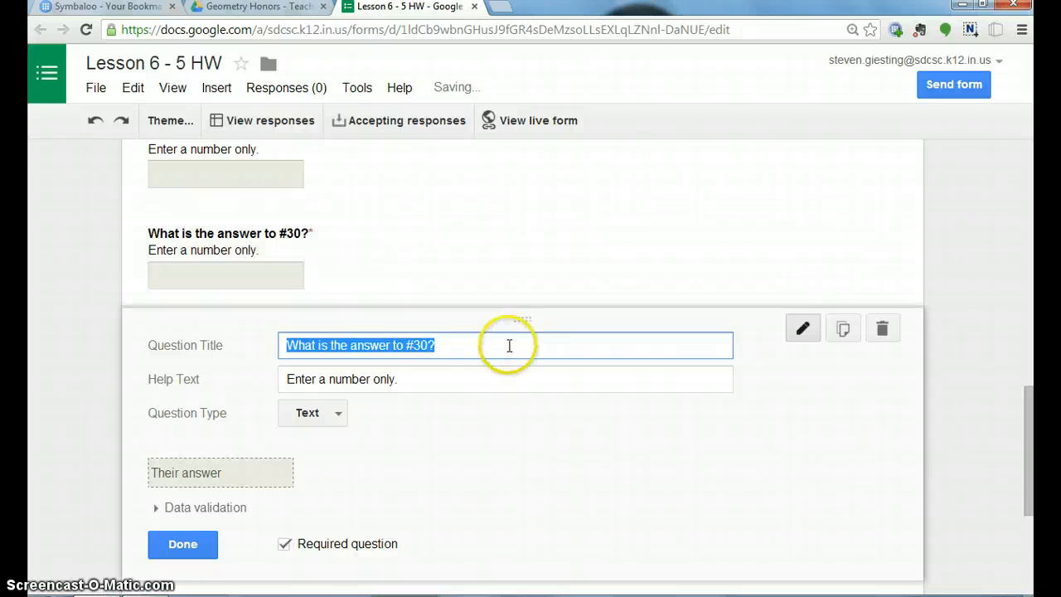
pyautogui.click(424, 340)
pyautogui.press('BackSpace')
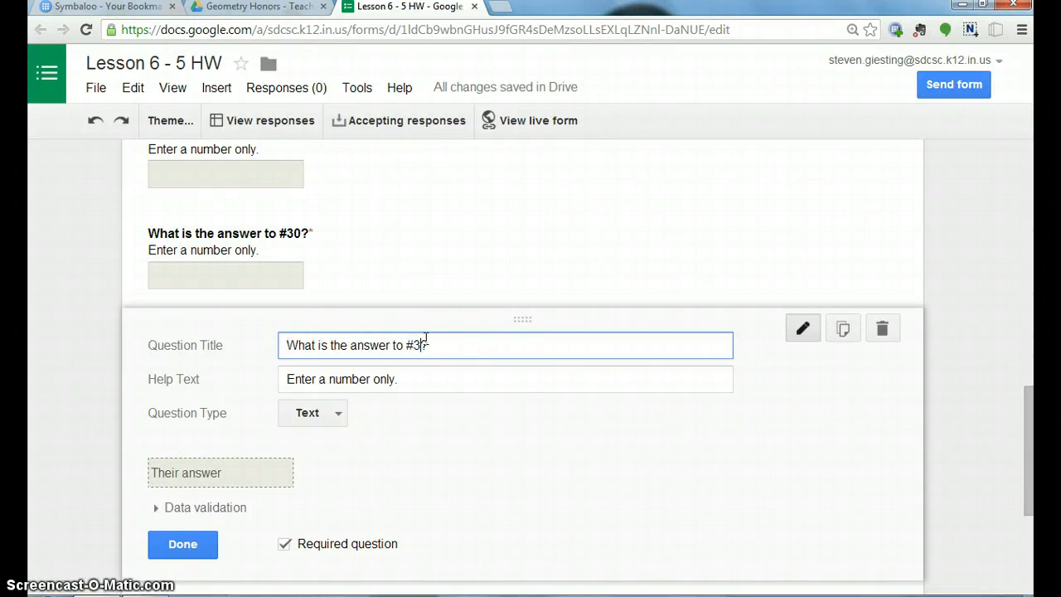
pyautogui.write('3')
# Change the #33 question's help text to "Enter your answer with all lower case." and finish editing it.
pyautogui.click(386, 379)
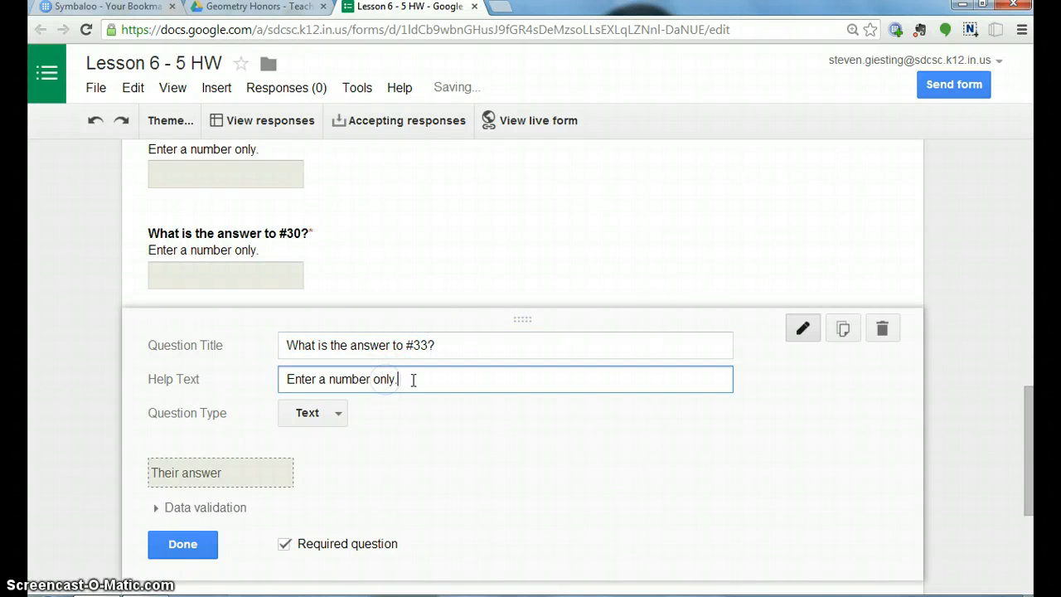
pyautogui.press('BackSpace')
pyautogui.press('BackSpace')
pyautogui.press('BackSpace')
pyautogui.press('BackSpace')
pyautogui.press('BackSpace')
pyautogui.press('BackSpace')
pyautogui.press('BackSpace')
pyautogui.press('BackSpace')
pyautogui.press('BackSpace')
pyautogui.press('BackSpace')
pyautogui.press('BackSpace')
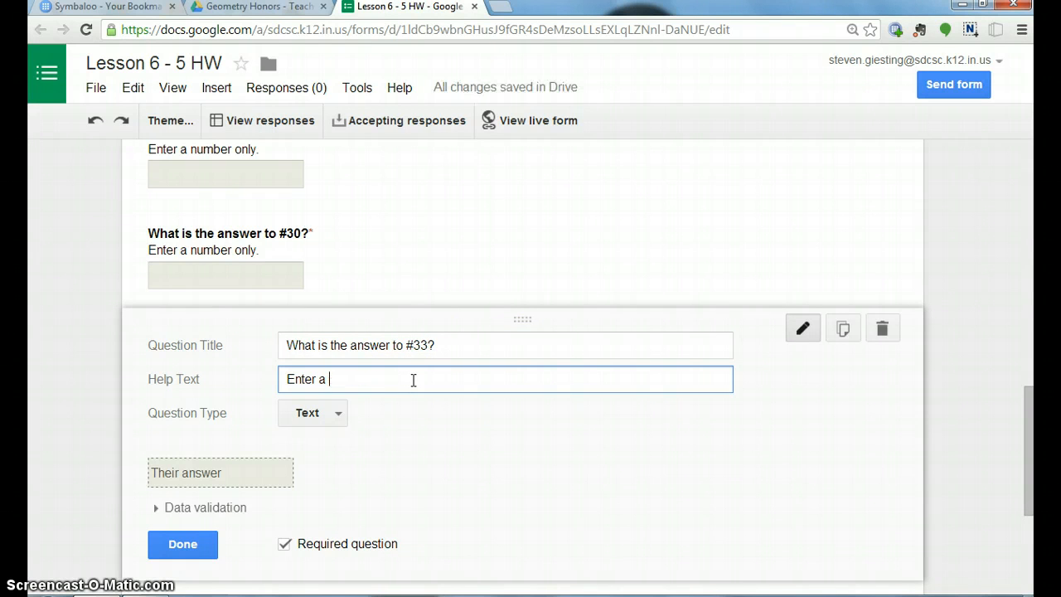
pyautogui.press('BackSpace')
pyautogui.write('your answer with all lower case.')
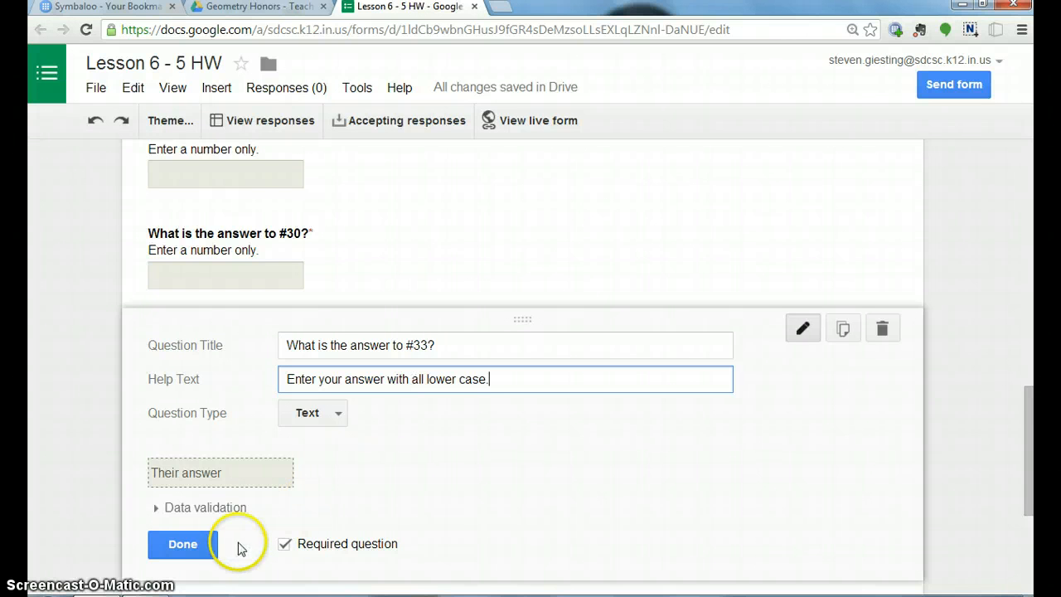
pyautogui.click(189, 547)
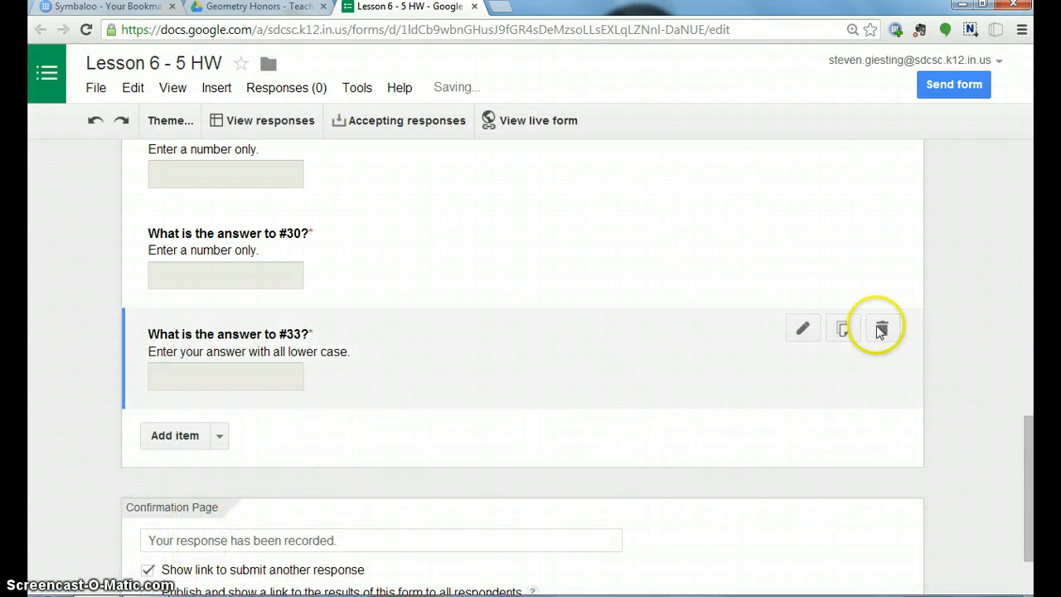
# Duplicate the #33 question and retitle the copy "What is the answer to #53?".
pyautogui.click(842, 330)
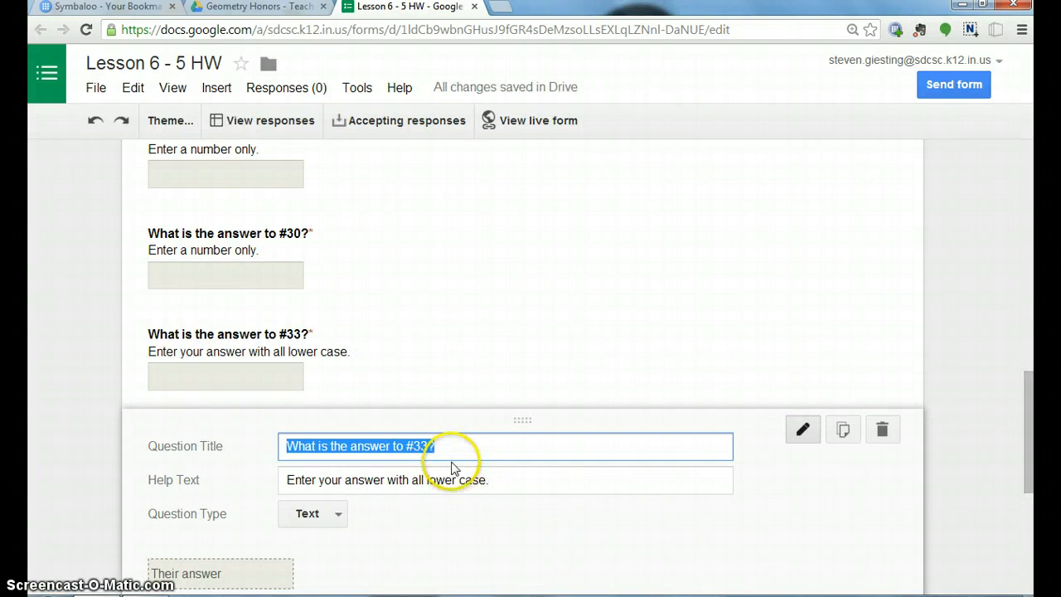
pyautogui.click(429, 448)
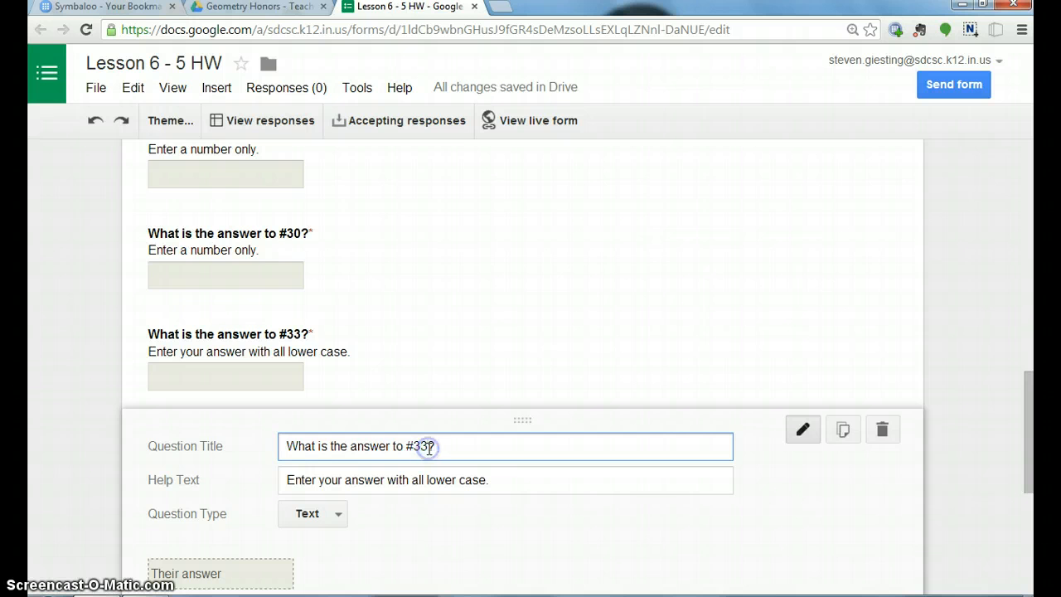
pyautogui.press('BackSpace')
pyautogui.press('BackSpace')
pyautogui.write('53')
# Change the #53 question's help text to "Enter your answer as a capital letter" and finish editing it.
pyautogui.click(504, 482)
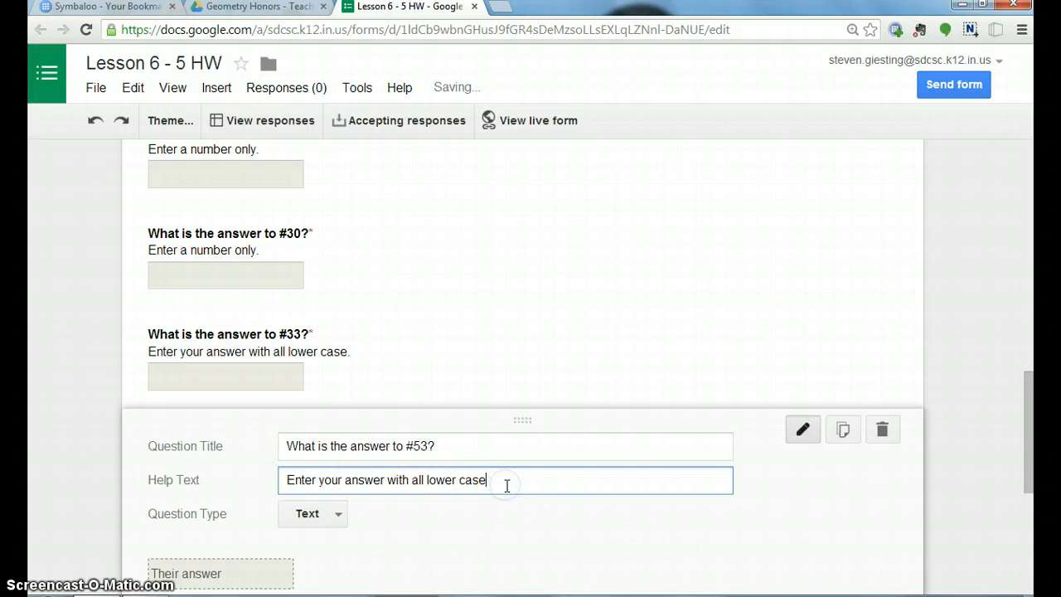
pyautogui.press('BackSpace')
pyautogui.press('BackSpace')
pyautogui.press('BackSpace')
pyautogui.press('BackSpace')
pyautogui.press('BackSpace')
pyautogui.press('BackSpace')
pyautogui.press('BackSpace')
pyautogui.press('BackSpace')
pyautogui.press('BackSpace')
pyautogui.press('BackSpace')
pyautogui.press('BackSpace')
pyautogui.press('BackSpace')
pyautogui.press('BackSpace')
pyautogui.press('BackSpace')
pyautogui.press('BackSpace')
pyautogui.press('BackSpace')
pyautogui.press('BackSpace')
pyautogui.press('BackSpace')
pyautogui.press('BackSpace')
pyautogui.press('BackSpace')
pyautogui.press('BackSpace')
pyautogui.press('BackSpace')
pyautogui.press('BackSpace')
pyautogui.press('BackSpace')
pyautogui.press('BackSpace')
pyautogui.press('BackSpace')
pyautogui.press('BackSpace')
pyautogui.press('BackSpace')
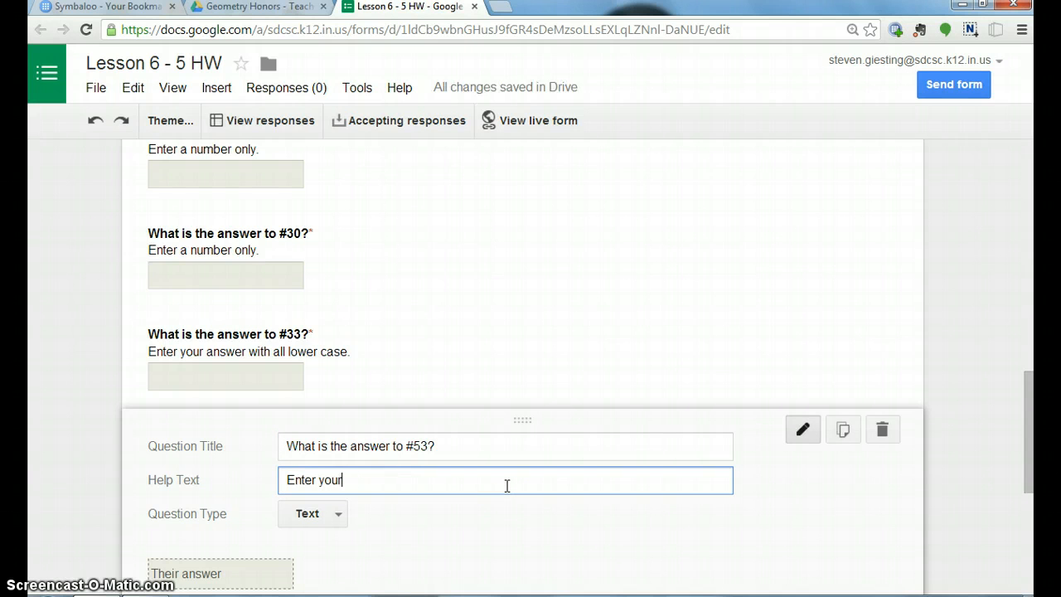
pyautogui.write('answer as a  capital letter')
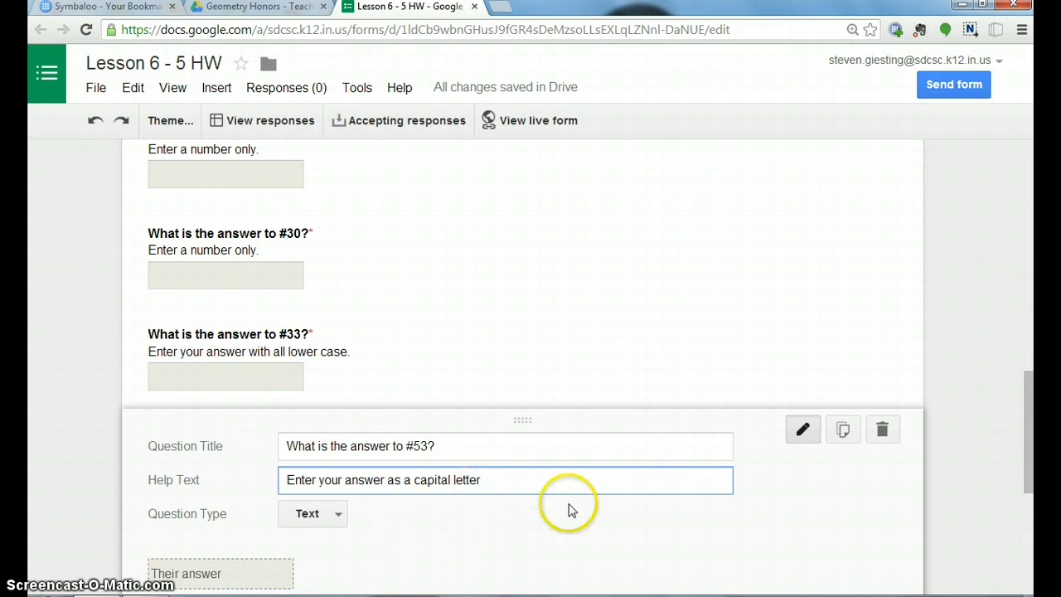
pyautogui.moveTo(1034, 455); pyautogui.dragTo(938, 503)
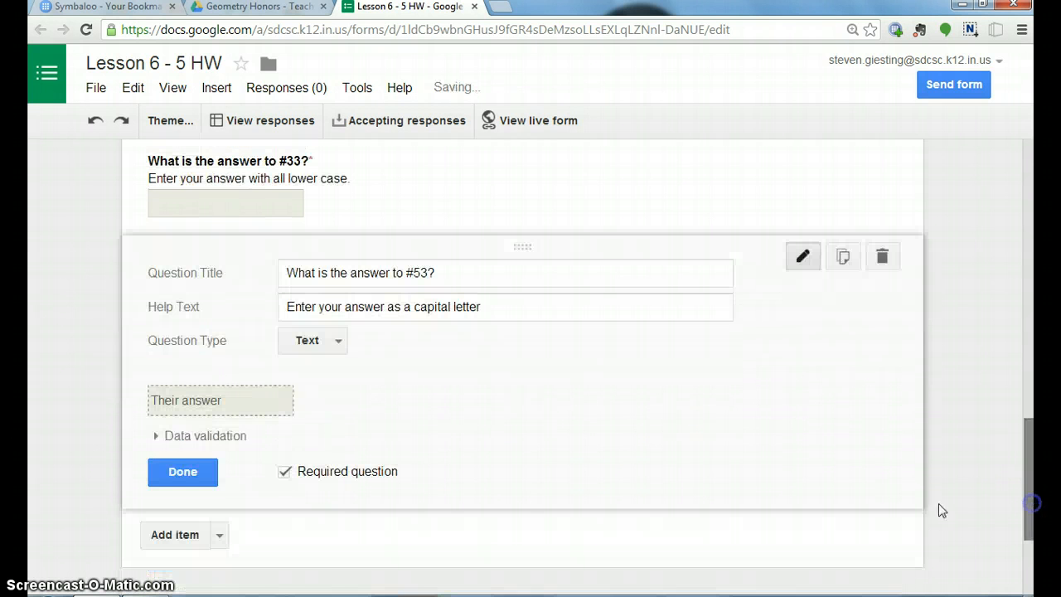
pyautogui.click(192, 483)
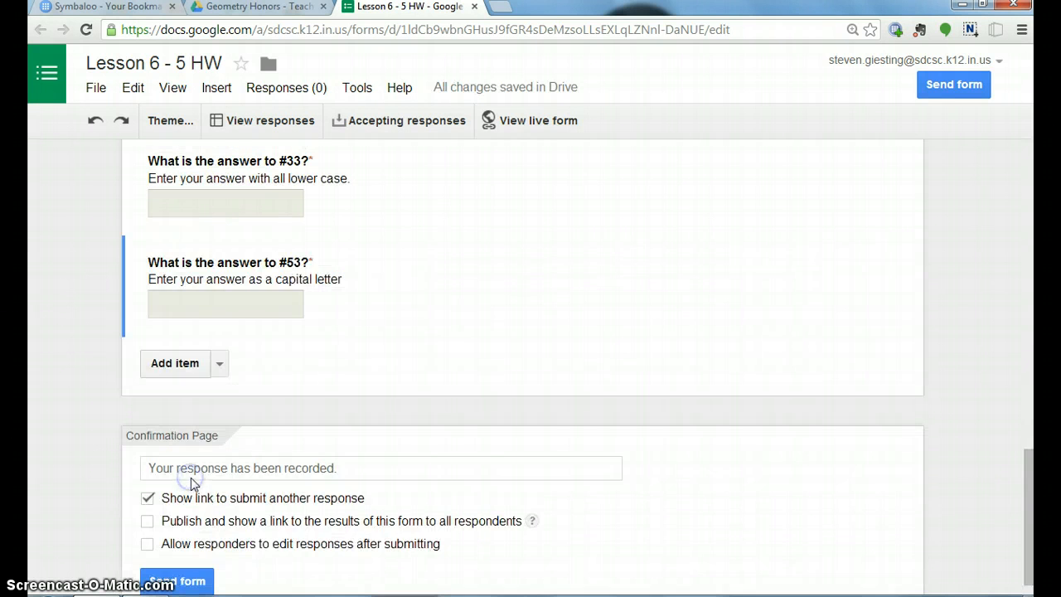
# Duplicate the #53 question, retitle the copy "What is the answer to #54?" and finish editing it.
pyautogui.click(844, 254)
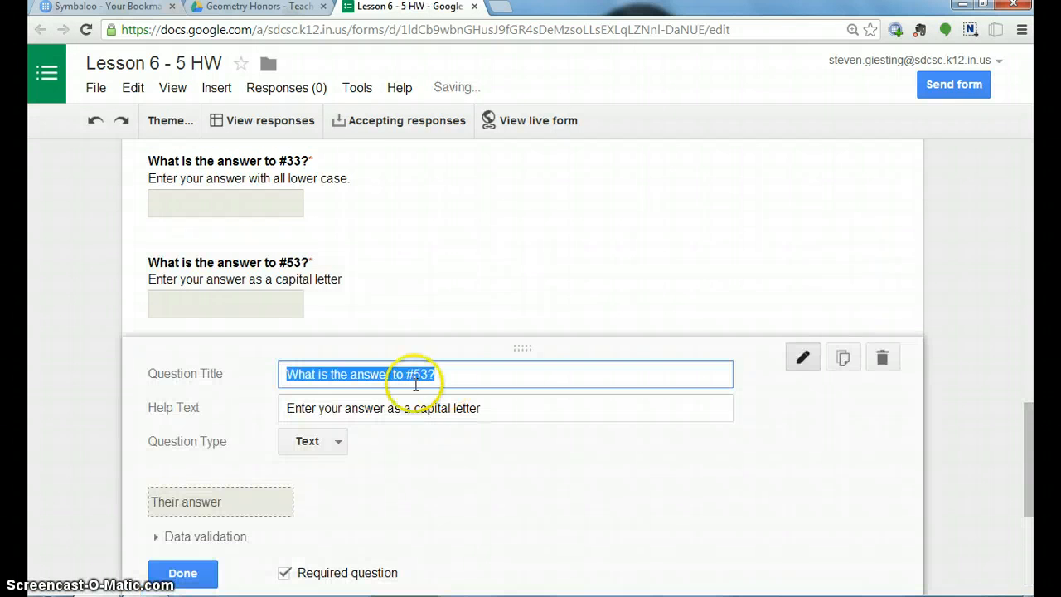
pyautogui.click(426, 374)
pyautogui.press('BackSpace')
pyautogui.write('4')
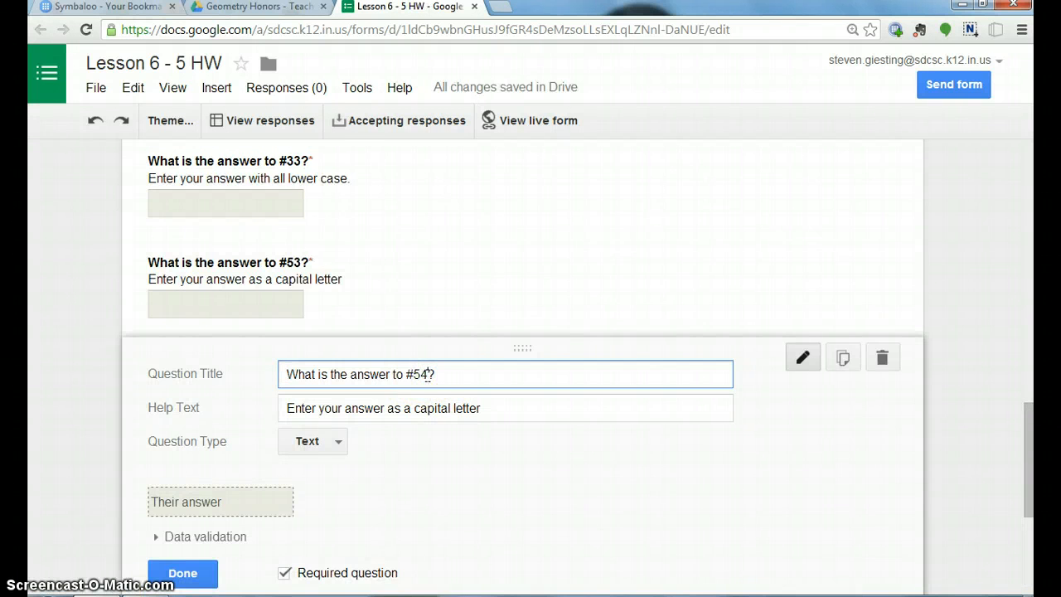
pyautogui.click(180, 580)
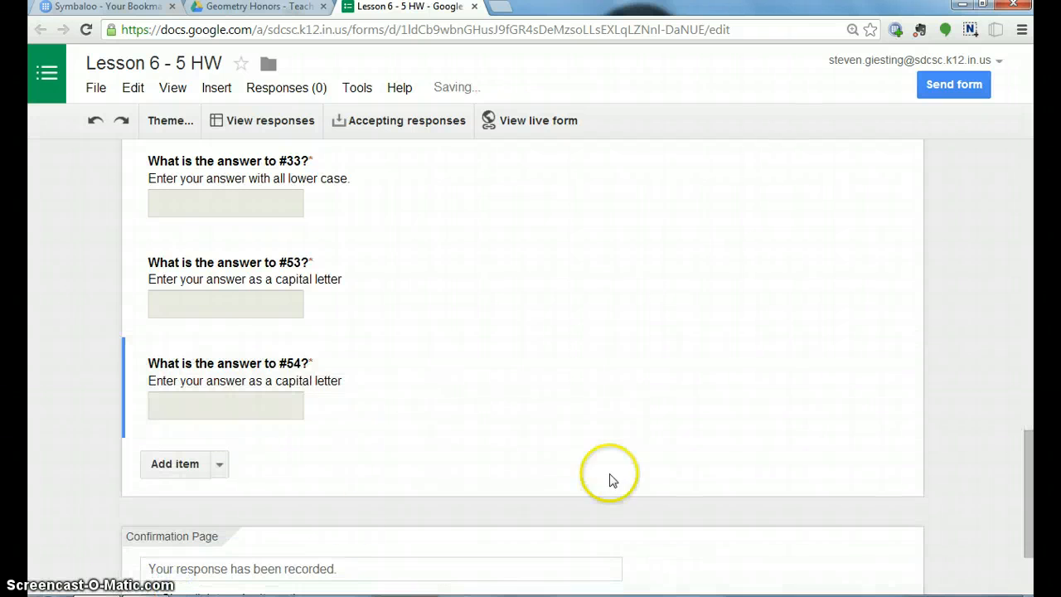
# Duplicate the #54 question and retitle the copy "What is the answer to #56?".
pyautogui.click(842, 366)
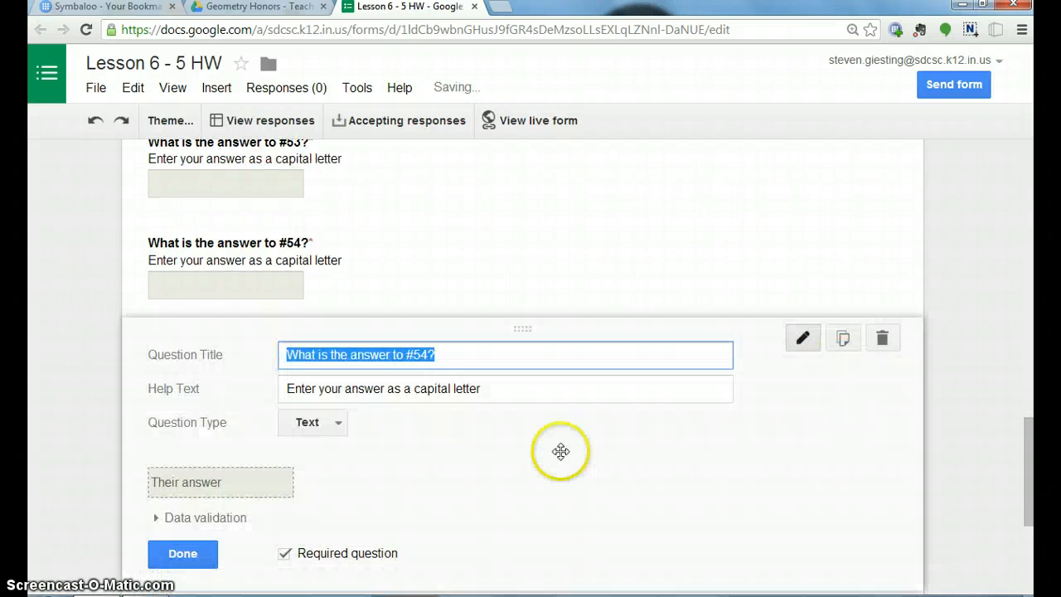
pyautogui.click(427, 355)
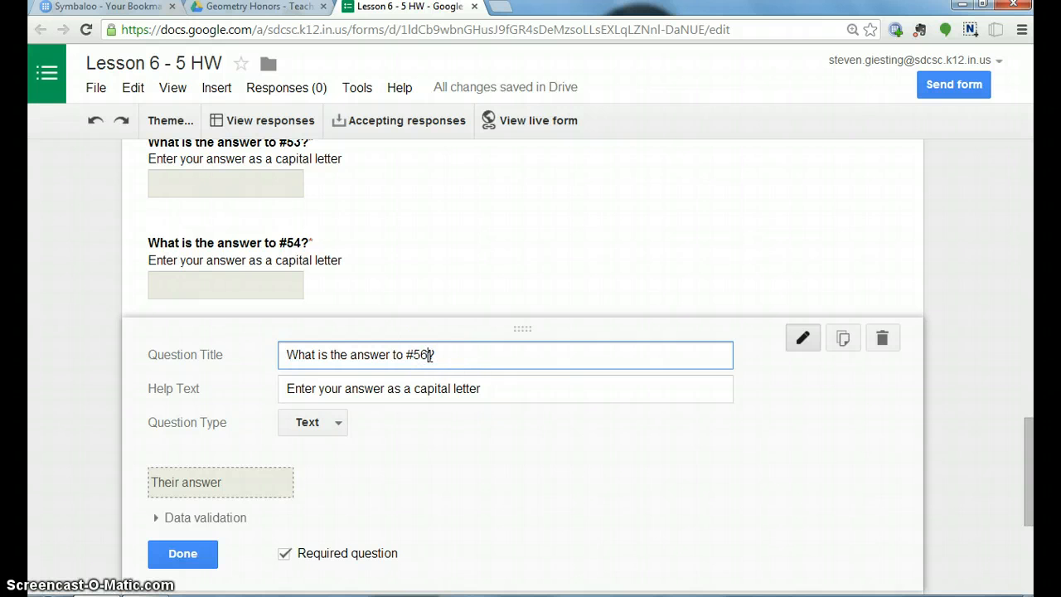
pyautogui.write('6')
# Change the #56 question's help text to "Enter your answer as a number only." and finish editing it.
pyautogui.click(484, 388)
pyautogui.press('BackSpace')
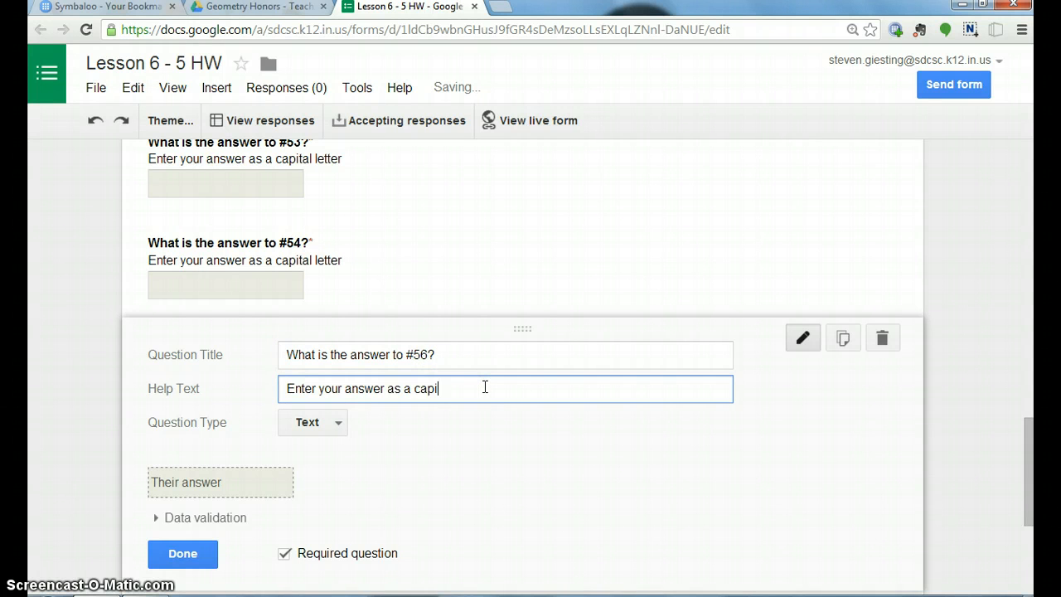
pyautogui.press('BackSpace')
pyautogui.press('BackSpace')
pyautogui.press('BackSpace')
pyautogui.press('BackSpace')
pyautogui.press('BackSpace')
pyautogui.press('BackSpace')
pyautogui.press('BackSpace')
pyautogui.press('BackSpace')
pyautogui.press('BackSpace')
pyautogui.press('BackSpace')
pyautogui.write('as a')
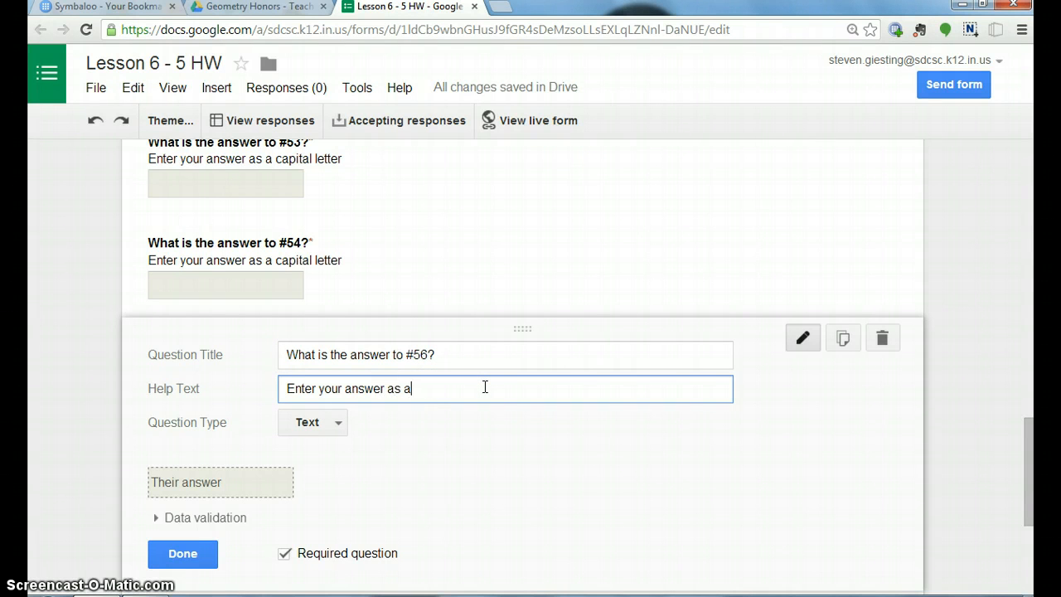
pyautogui.write(' number only.')
pyautogui.click(192, 556)
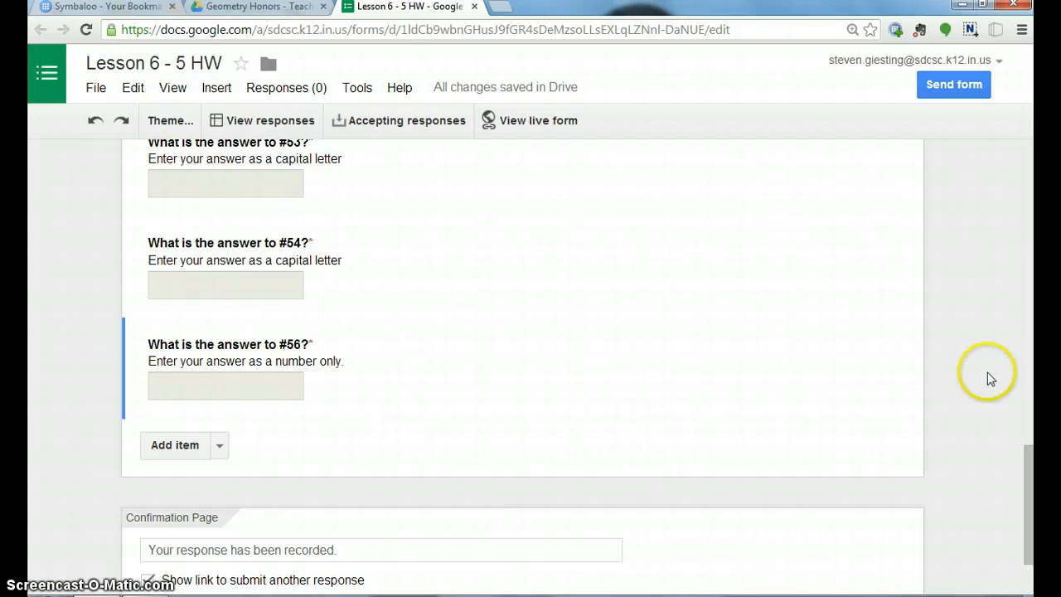
# Replace the confirmation page message with "Your responses have been recorded, check your e-mail later to see the results.".
pyautogui.moveTo(1028, 473); pyautogui.dragTo(1033, 519)
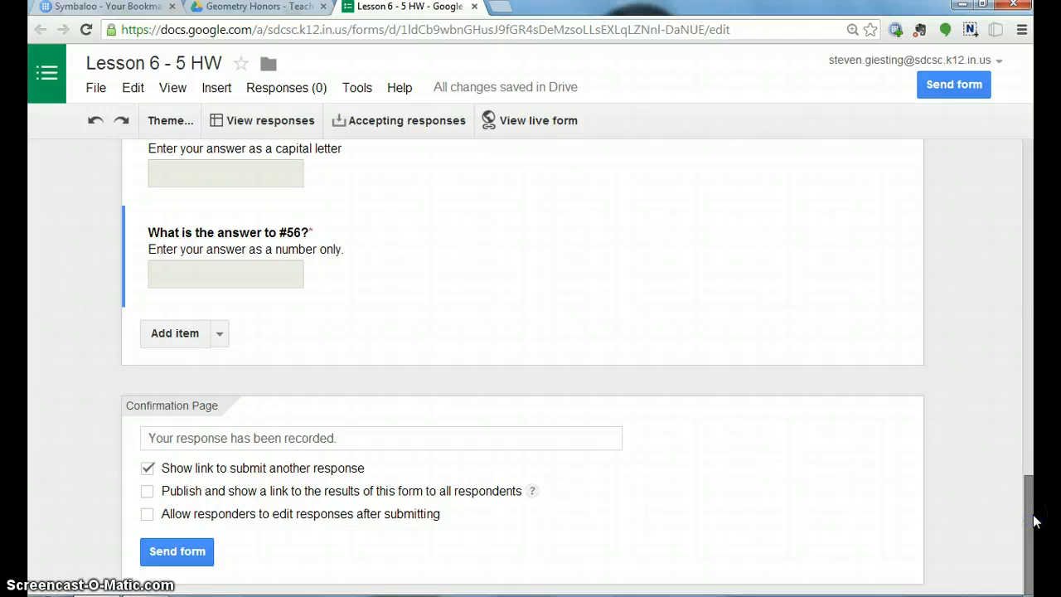
pyautogui.click(456, 439)
pyautogui.press('BackSpace')
pyautogui.press('BackSpace')
pyautogui.press('BackSpace')
pyautogui.press('BackSpace')
pyautogui.press('BackSpace')
pyautogui.press('BackSpace')
pyautogui.press('BackSpace')
pyautogui.press('BackSpace')
pyautogui.press('BackSpace')
pyautogui.press('BackSpace')
pyautogui.press('BackSpace')
pyautogui.press('BackSpace')
pyautogui.press('BackSpace')
pyautogui.press('BackSpace')
pyautogui.press('BackSpace')
pyautogui.press('BackSpace')
pyautogui.press('BackSpace')
pyautogui.press('BackSpace')
pyautogui.press('BackSpace')
pyautogui.press('BackSpace')
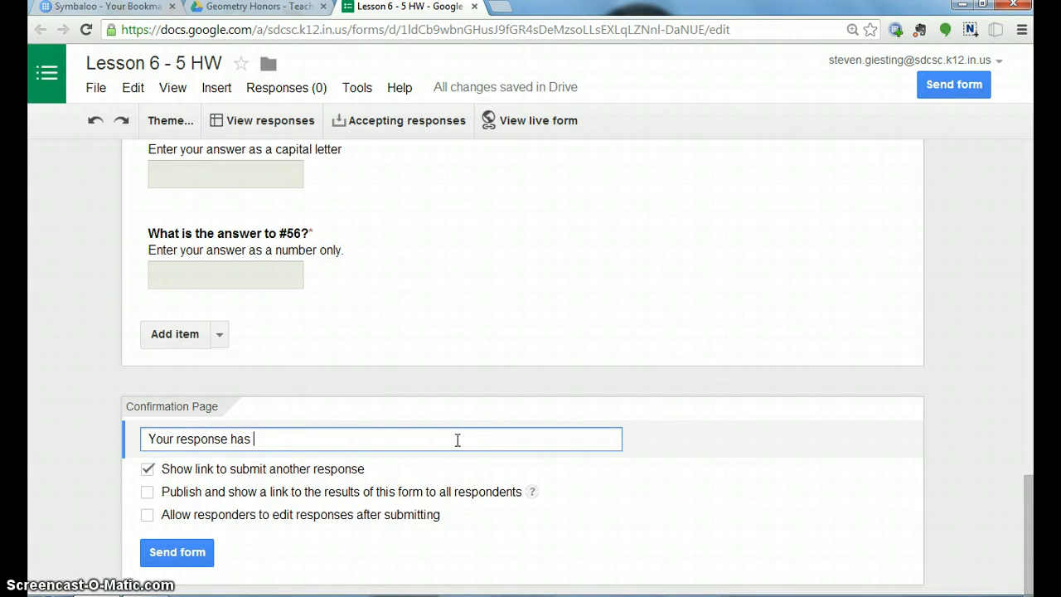
pyautogui.write('respon')
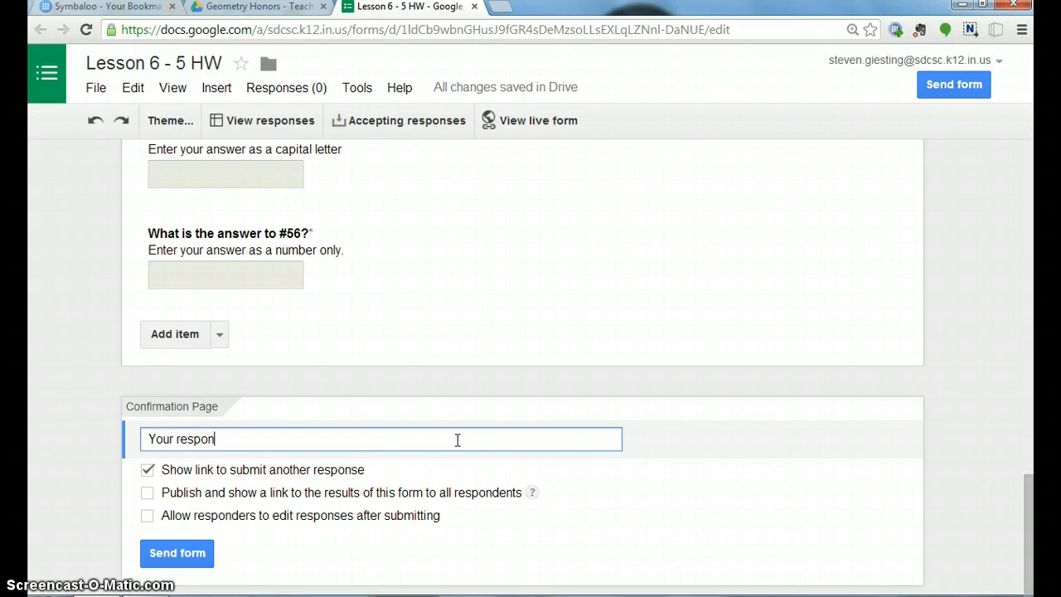
pyautogui.write('ses have been recorde')
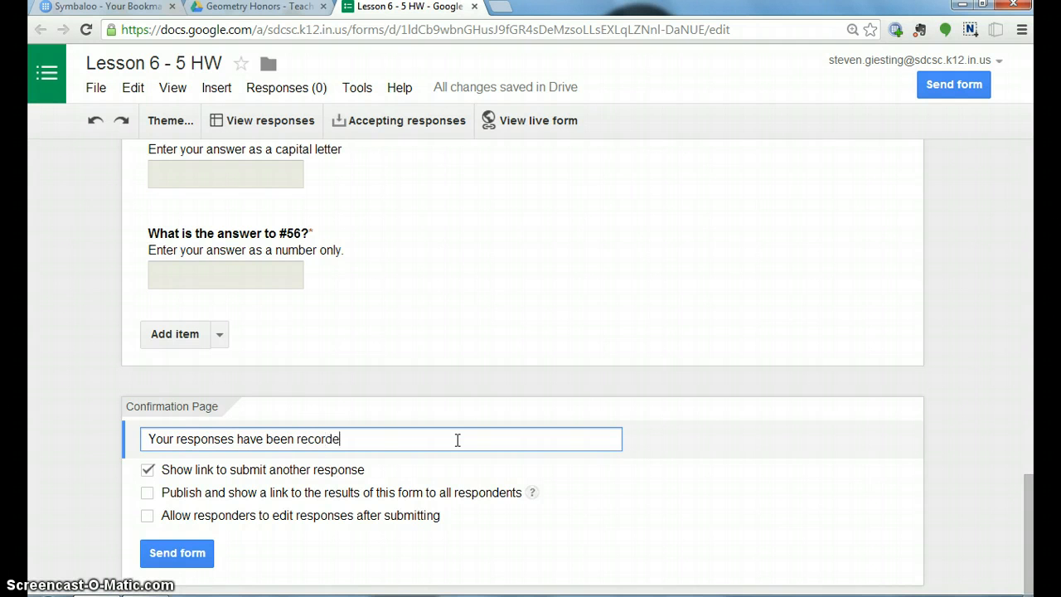
pyautogui.write('d, check your e-mail ')
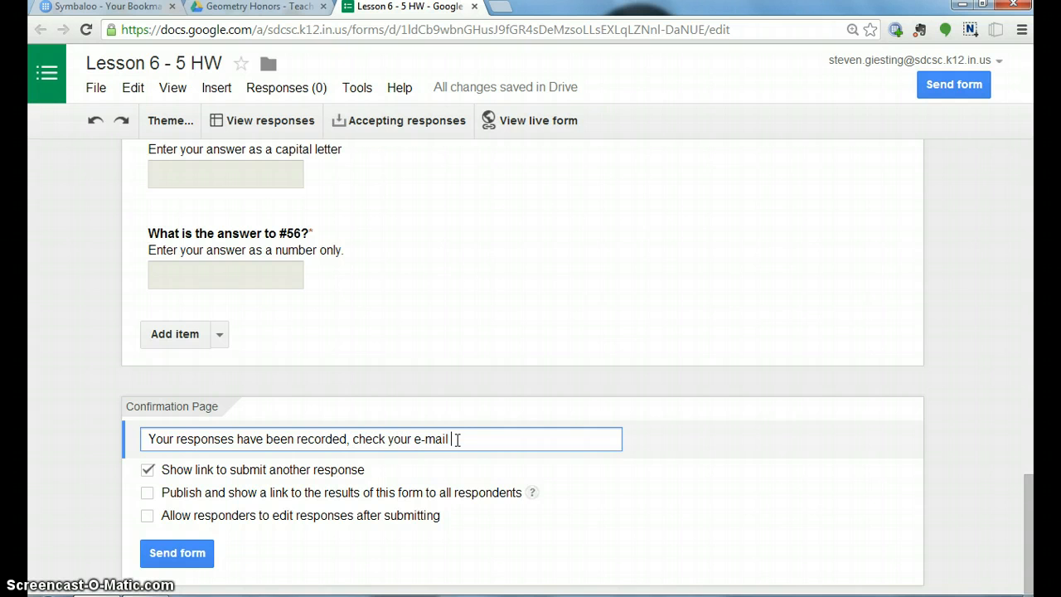
pyautogui.write('later to see the results.')
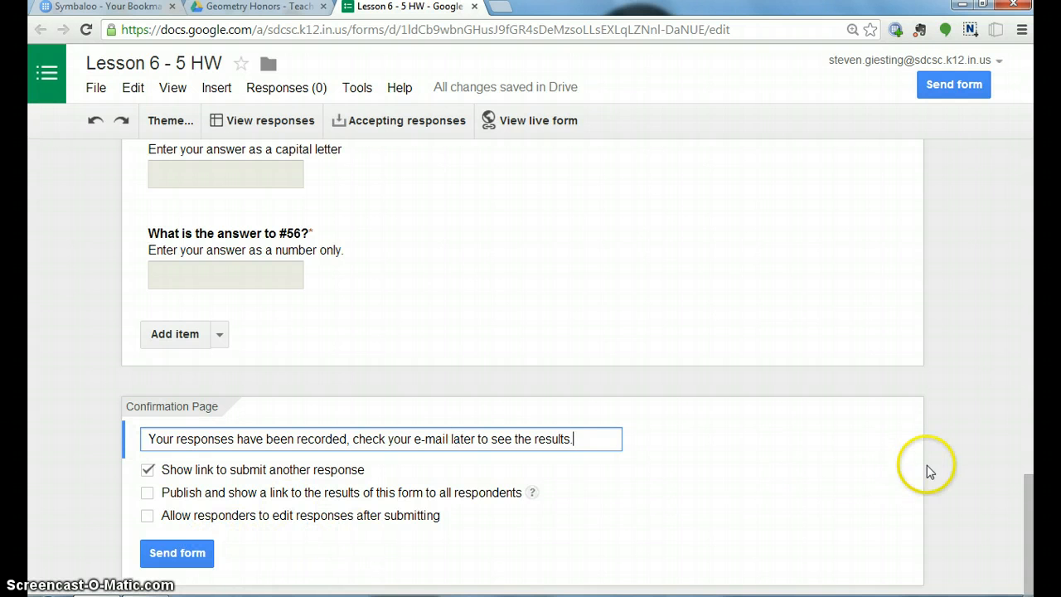
# Open the live form and enter "Key" as the last name and "Answer" as the first name.
pyautogui.moveTo(802, 235)
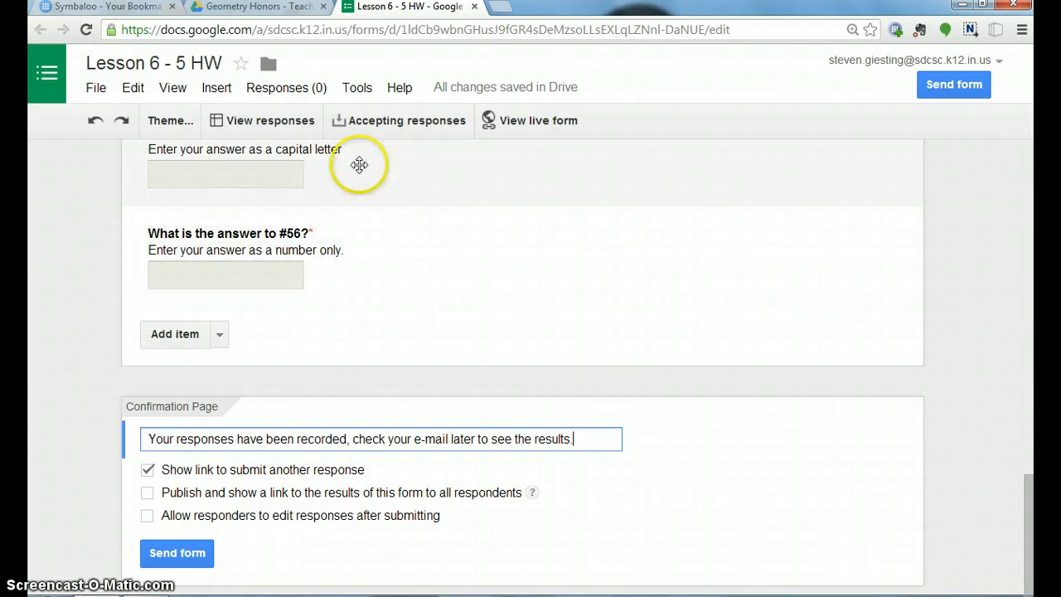
pyautogui.click(522, 121)
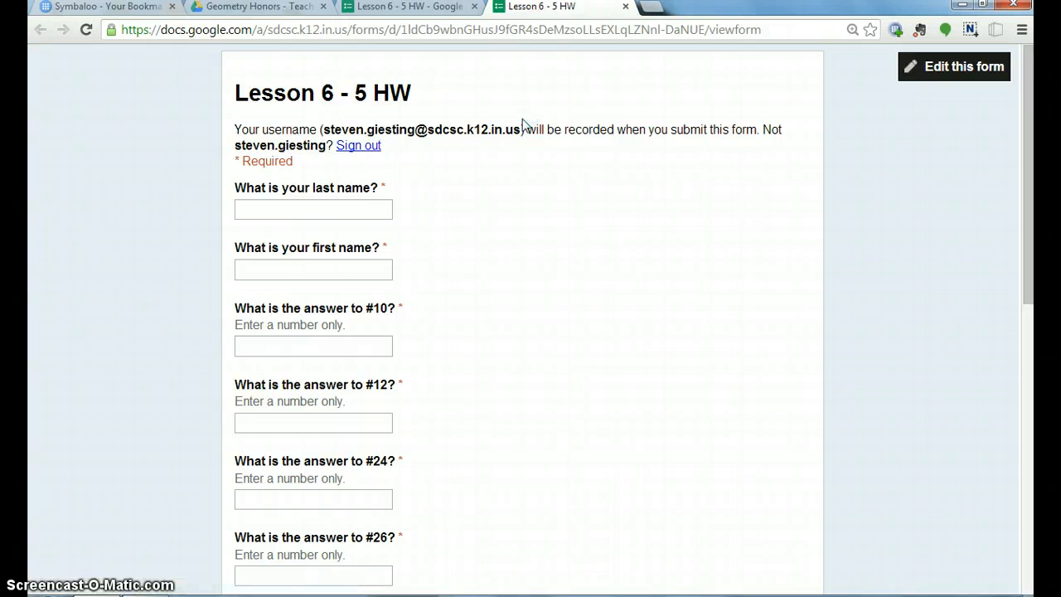
pyautogui.click(348, 208)
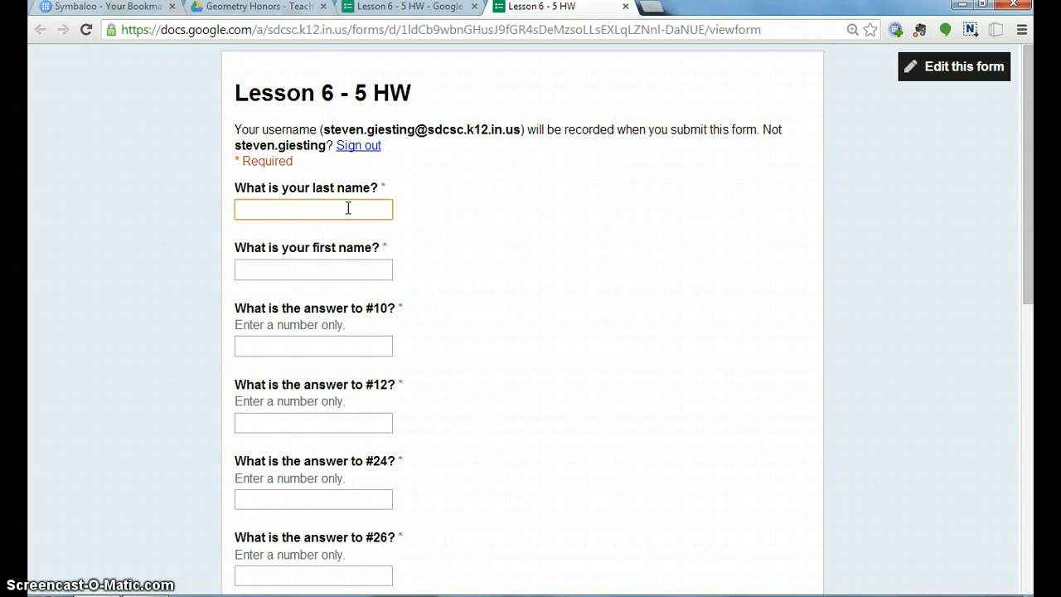
pyautogui.write('Key')
pyautogui.press('Tab')
pyautogui.write('Answ')
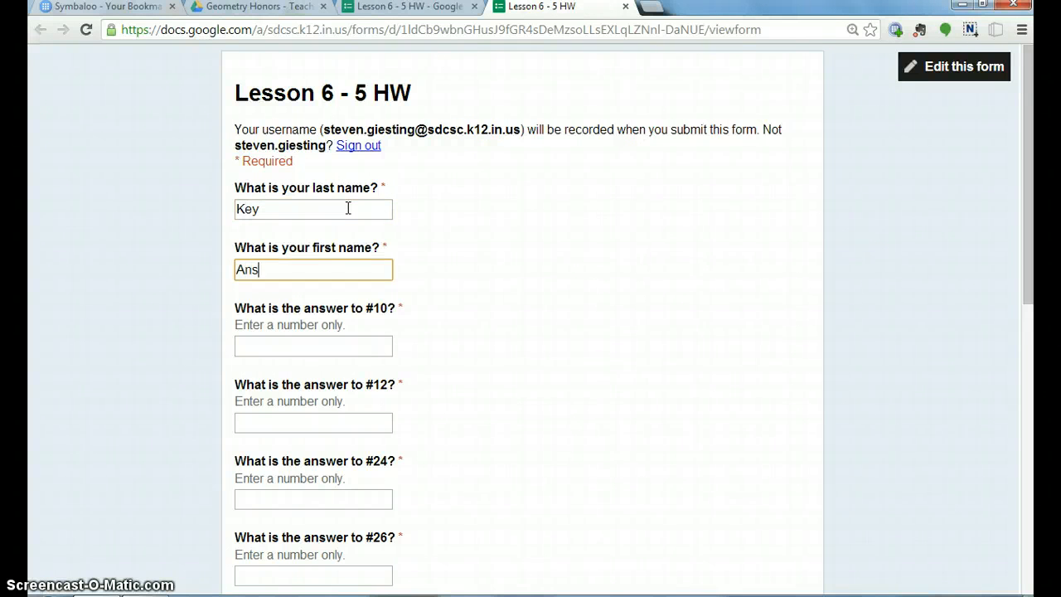
pyautogui.press('Tab')
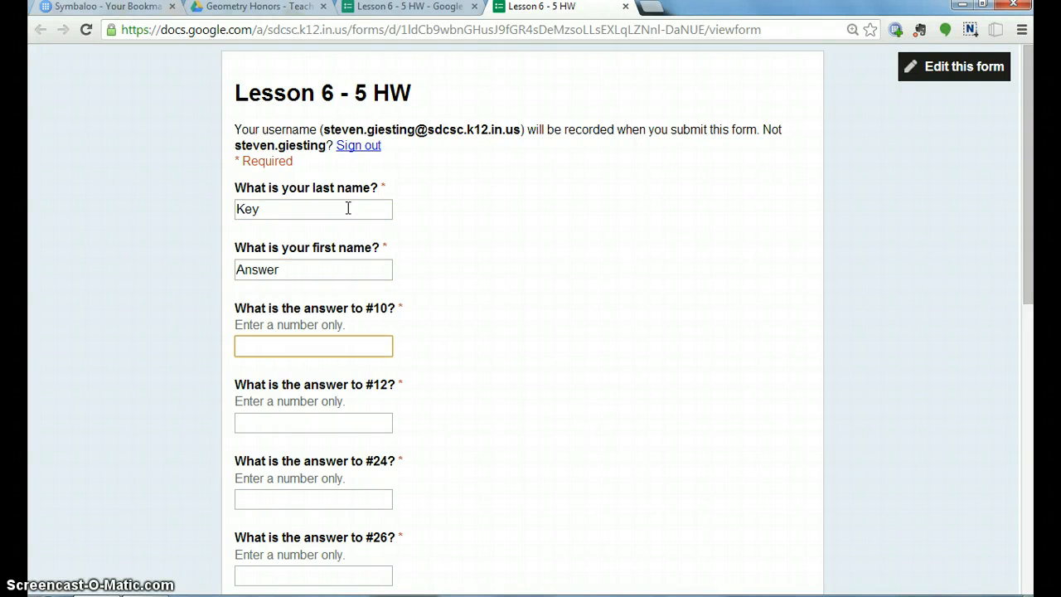
# Answer #10 with 5, #12 with 35, #24 with 9 and #26 with 66 in the live form.
pyautogui.write('5')
pyautogui.press('Tab')
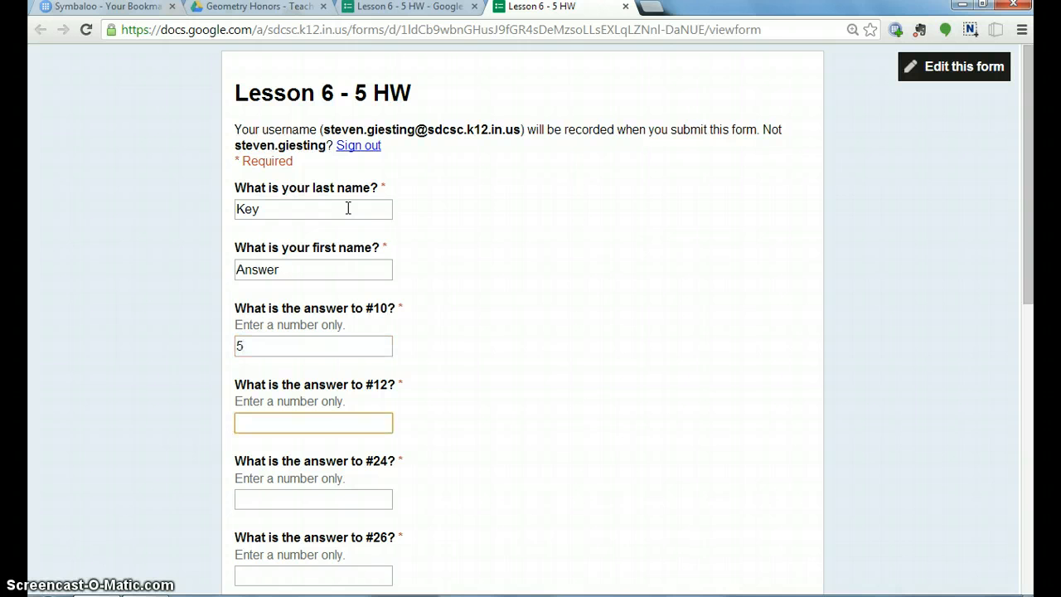
pyautogui.write('35')
pyautogui.press('Tab')
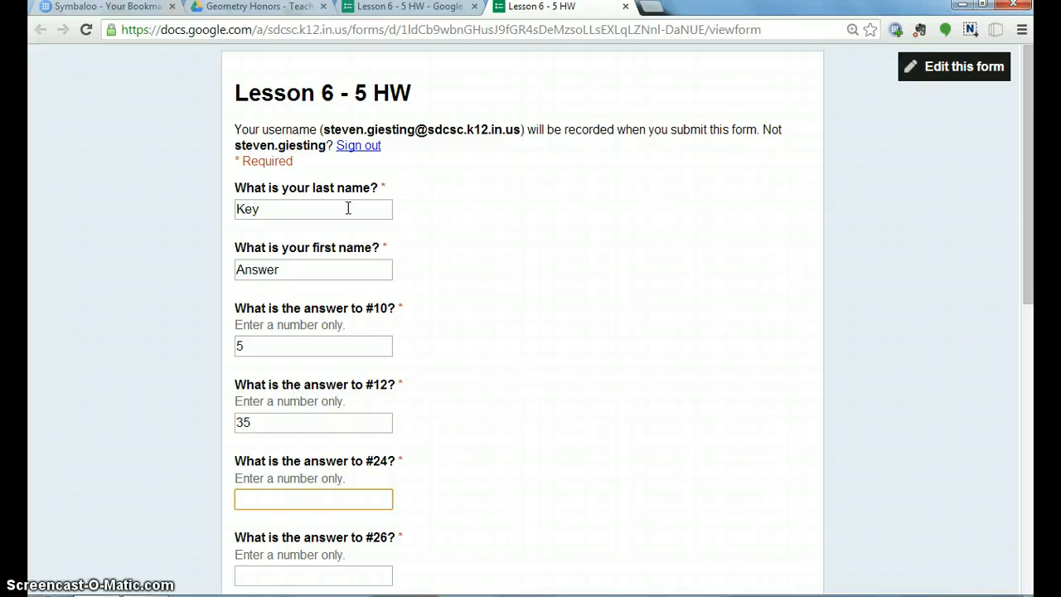
pyautogui.write('9')
pyautogui.press('Tab')
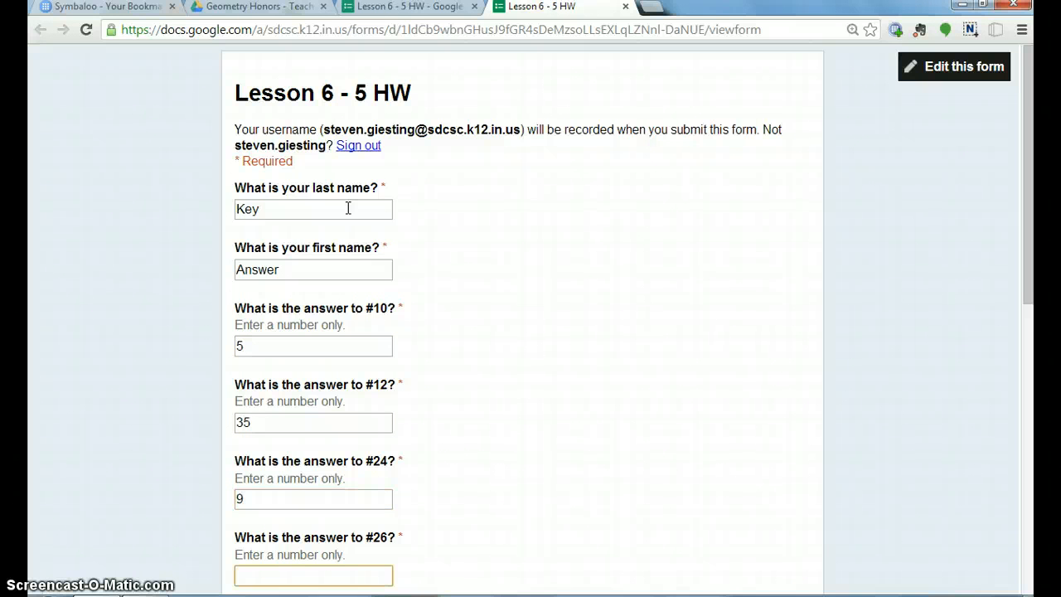
pyautogui.write('66')
pyautogui.press('Tab')
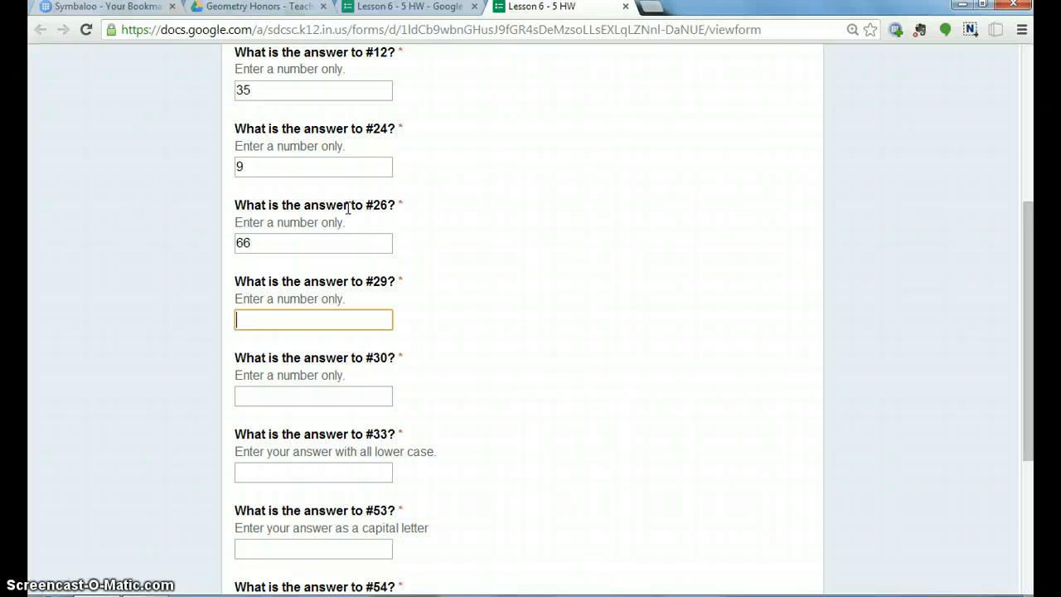
# Answer #29 with 90, #30 with 45 and #33 with "rectangle" in the live form.
pyautogui.write('90')
pyautogui.press('Tab')
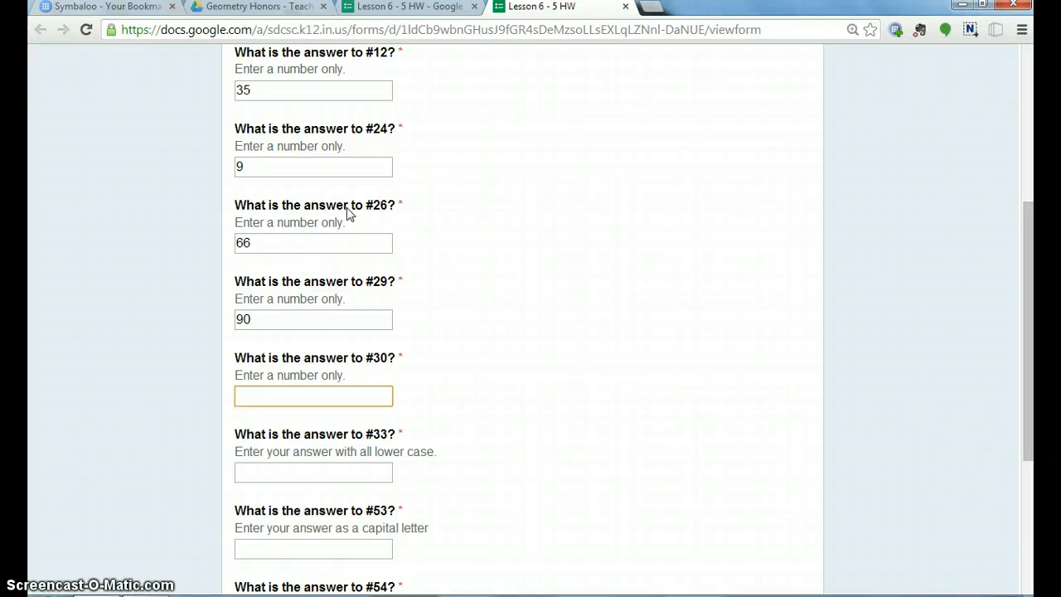
pyautogui.write('45')
pyautogui.press('Tab')
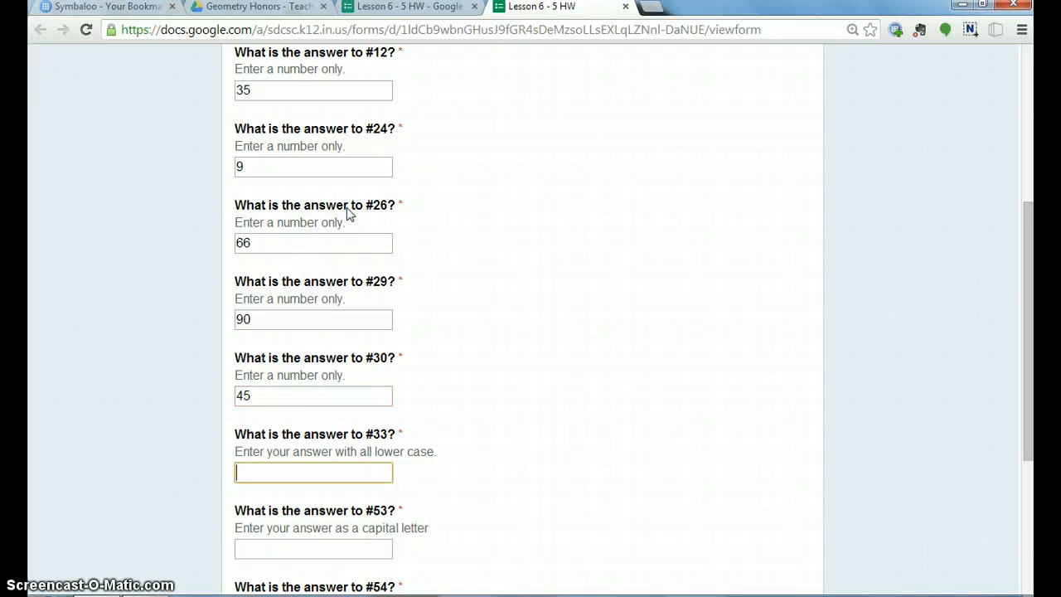
pyautogui.write('rectangle')
pyautogui.press('Tab')
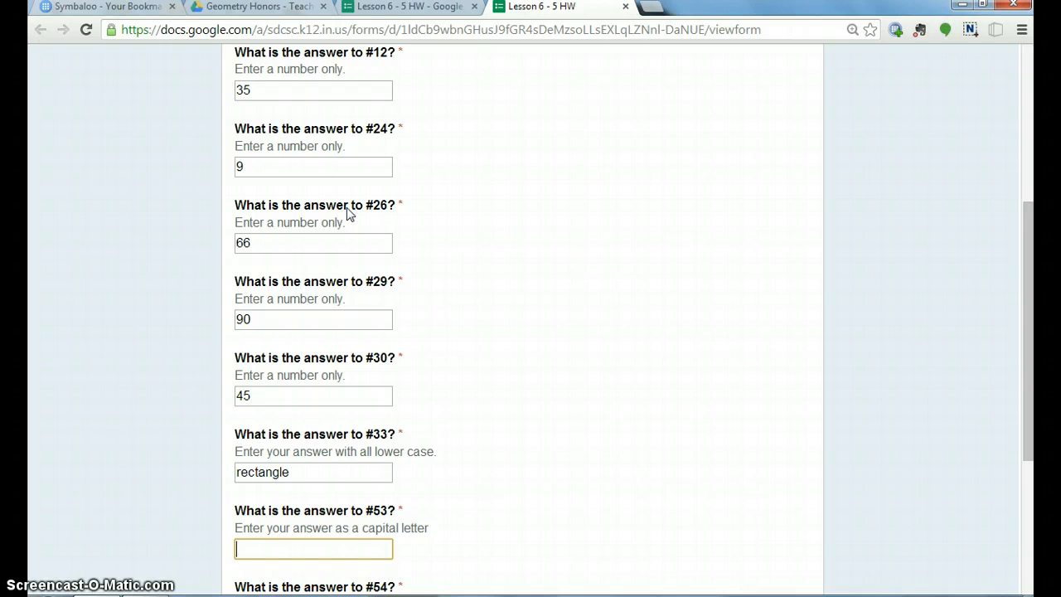
# Answer #53 with H, #54 with D and #56 with 10, and submit the answer-key response.
pyautogui.press('Tab')
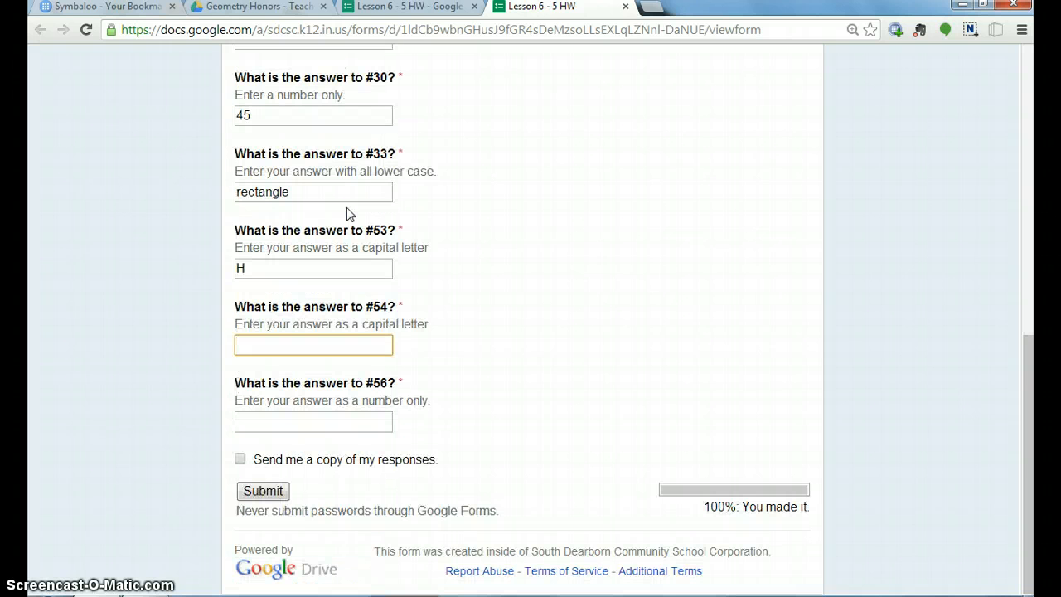
pyautogui.write('D')
pyautogui.press('Tab')
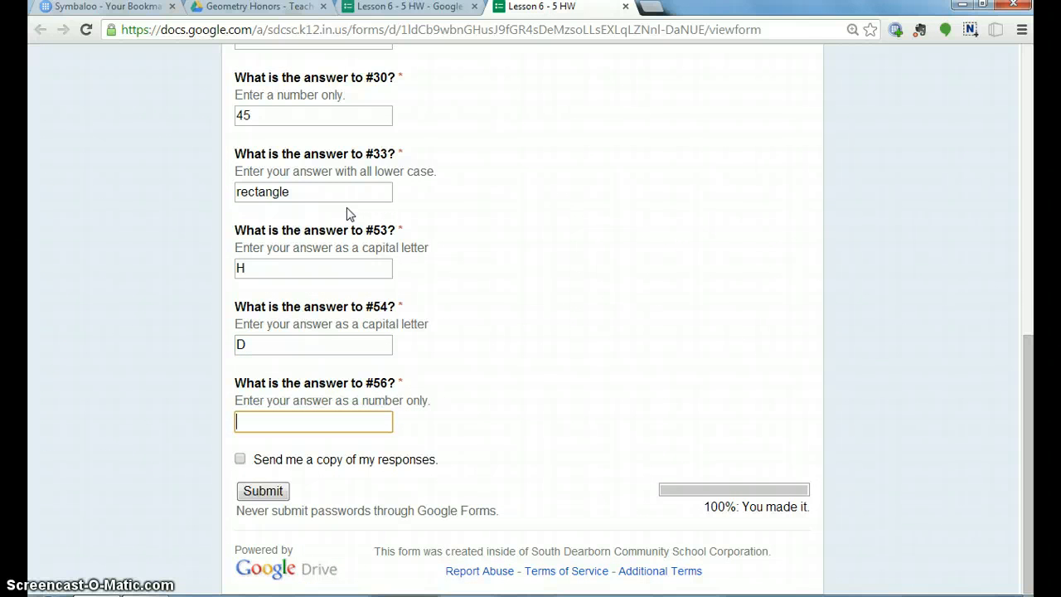
pyautogui.write('104')
pyautogui.click(253, 493)
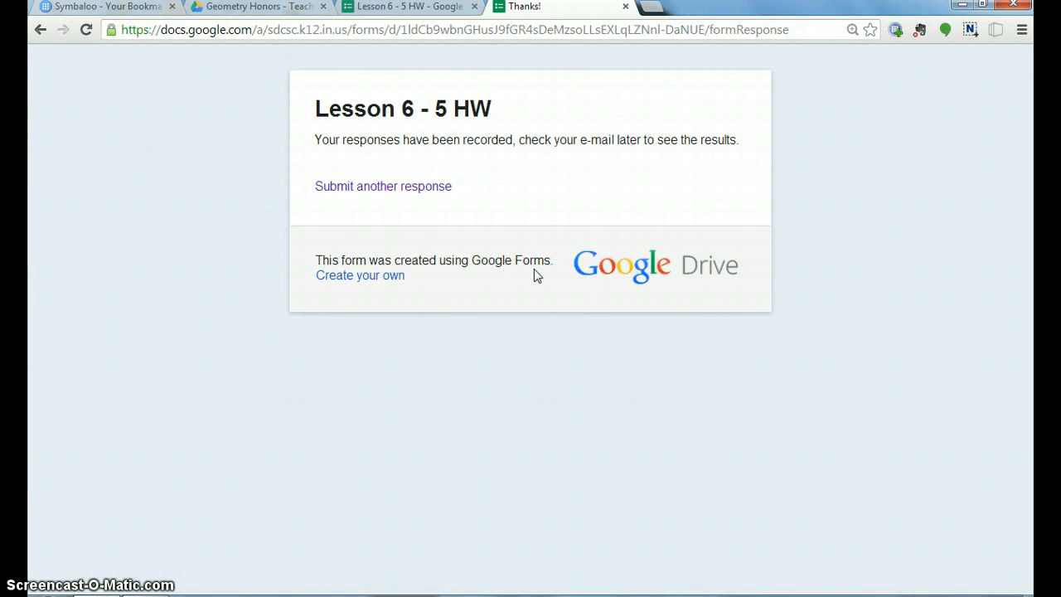
# Close the submitted form page and check the recorded answer-key row in the Lesson 6 - 5 HW responses spreadsheet.
pyautogui.click(448, 190)
pyautogui.click(626, 8)
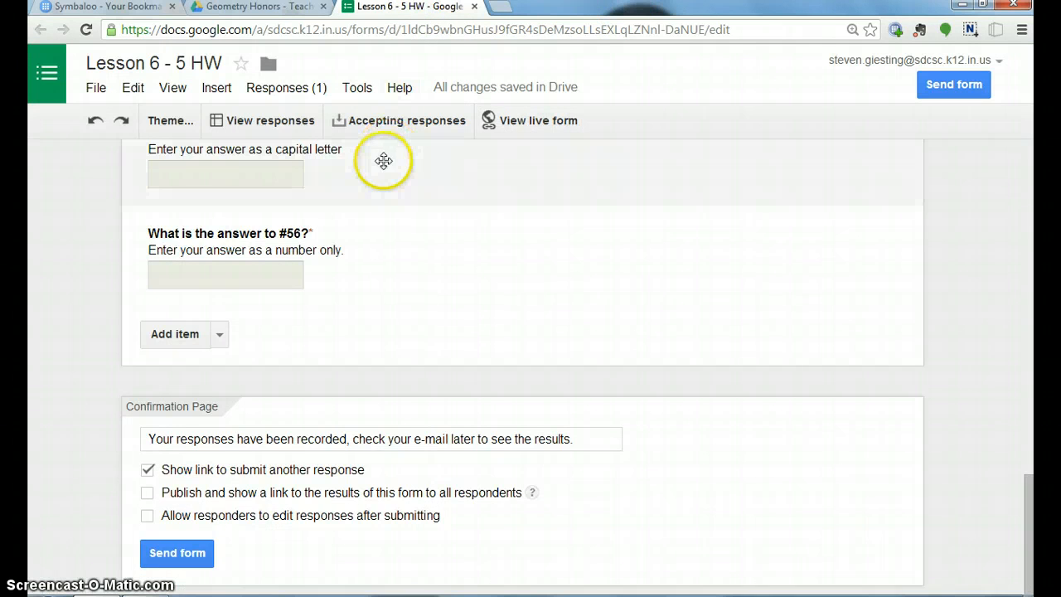
pyautogui.click(260, 122)
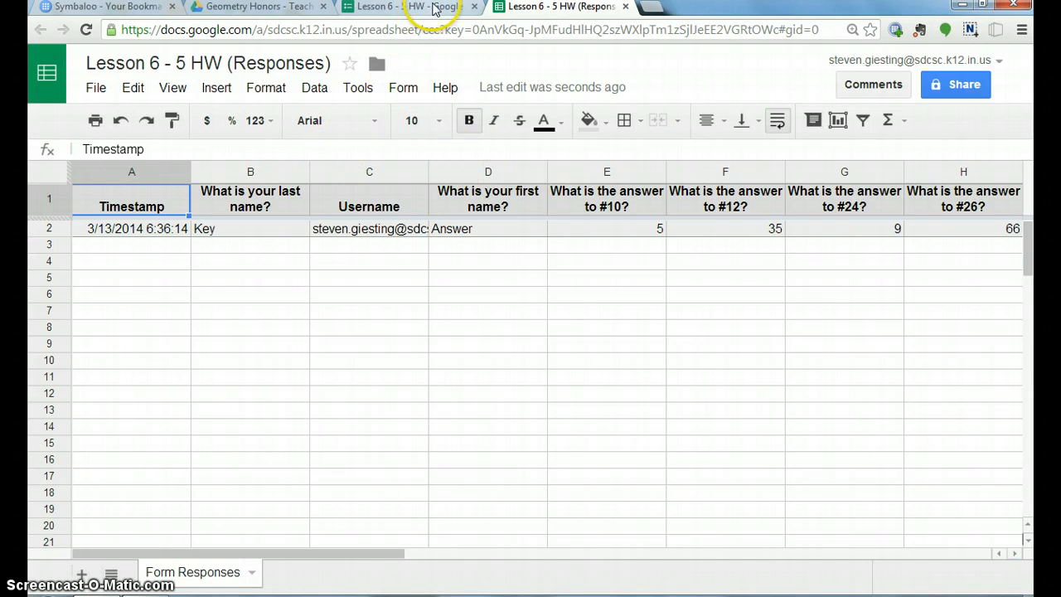
pyautogui.click(626, 8)
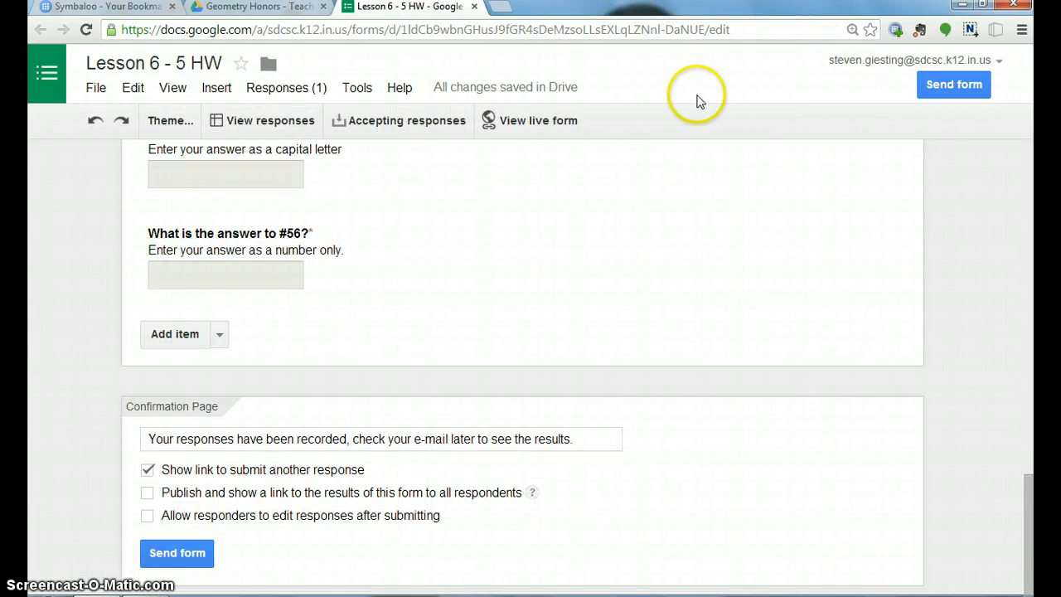
# Copy the live form's web address, shorten it in the Google URL Shortener opened from Symbaloo, and copy the short link.
pyautogui.click(540, 120)
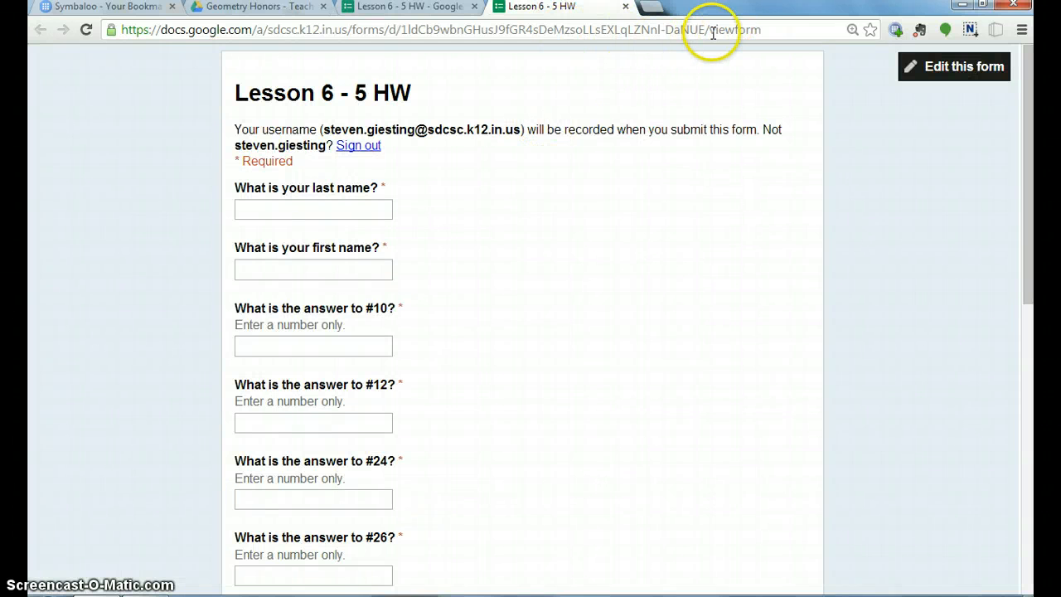
pyautogui.click(763, 29)
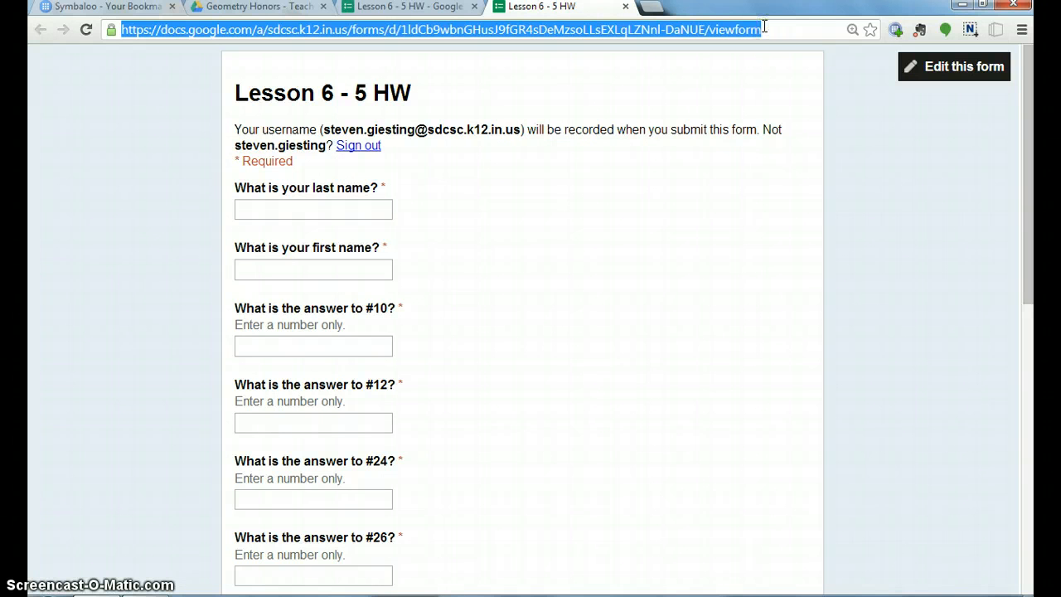
pyautogui.click(133, 8)
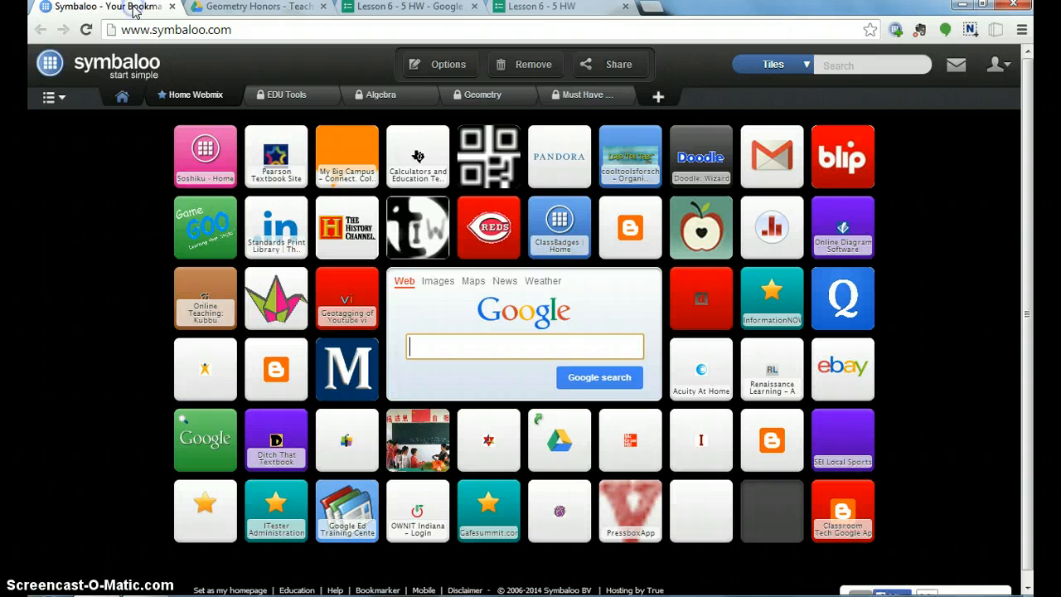
pyautogui.click(217, 232)
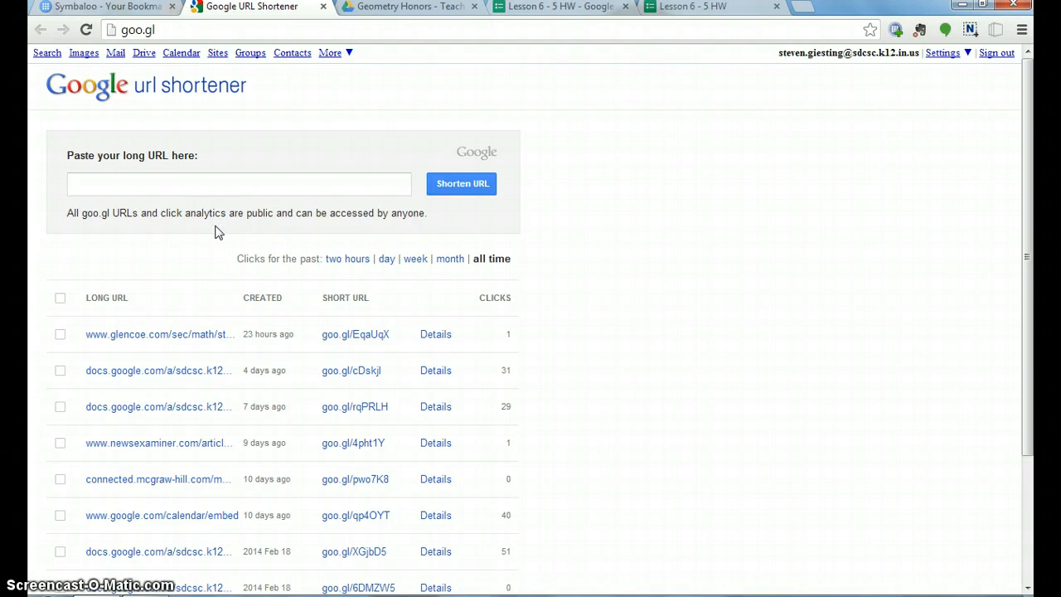
pyautogui.click(268, 184)
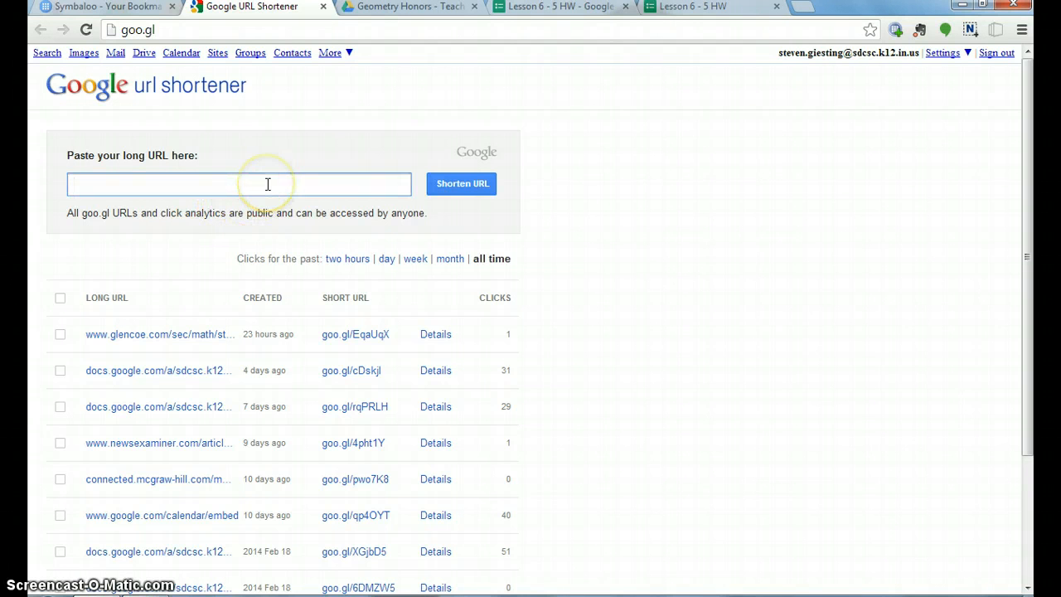
pyautogui.hotkey('ctrl', 'v')
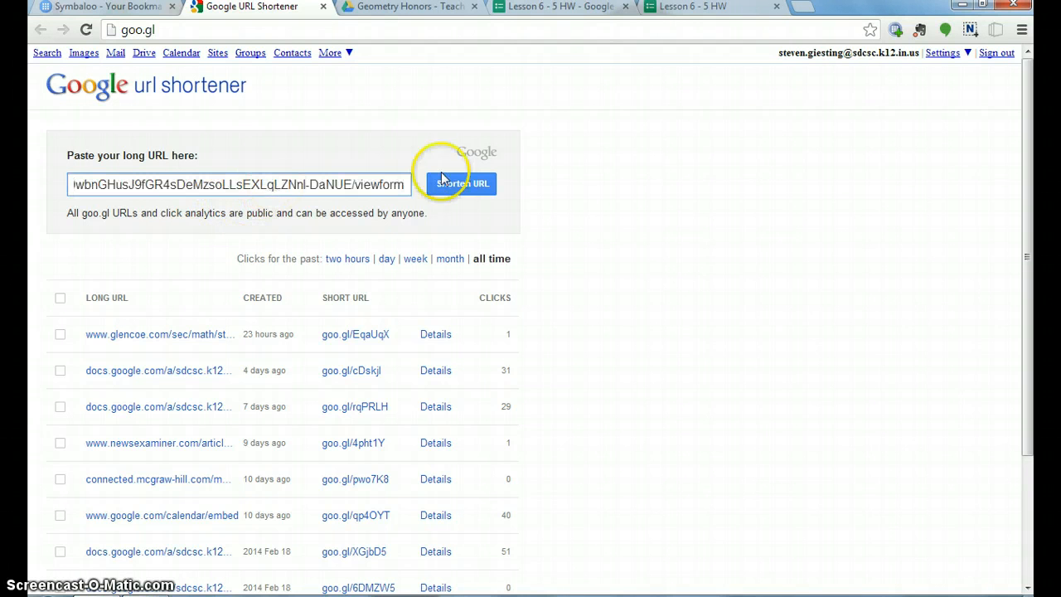
pyautogui.click(468, 184)
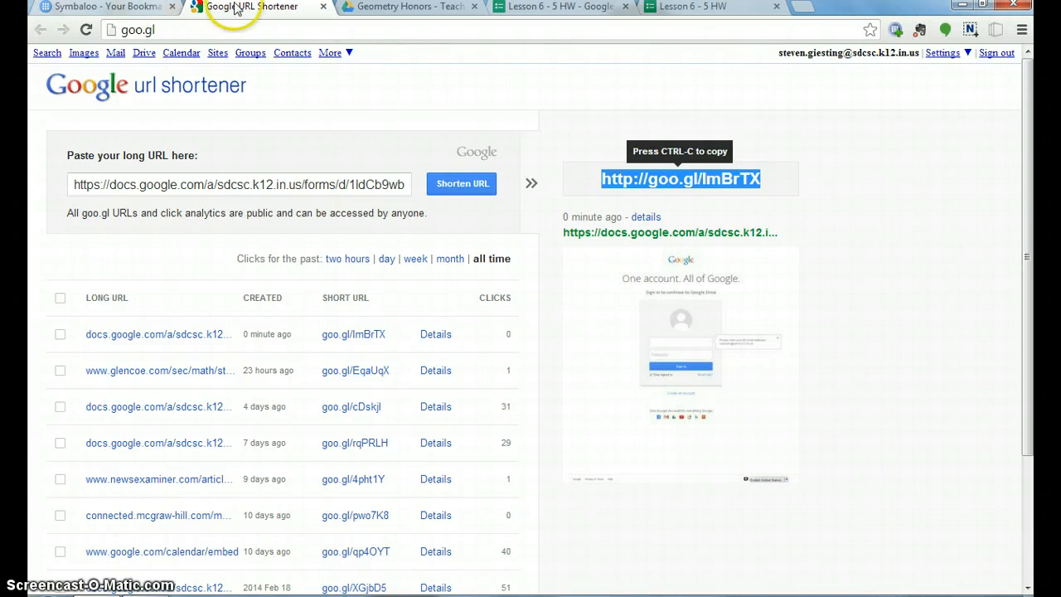
# Switch from Google Drive to Google Calendar and open the Thursday 3/13 "Chapter 6 Review" event for editing.
pyautogui.click(369, 10)
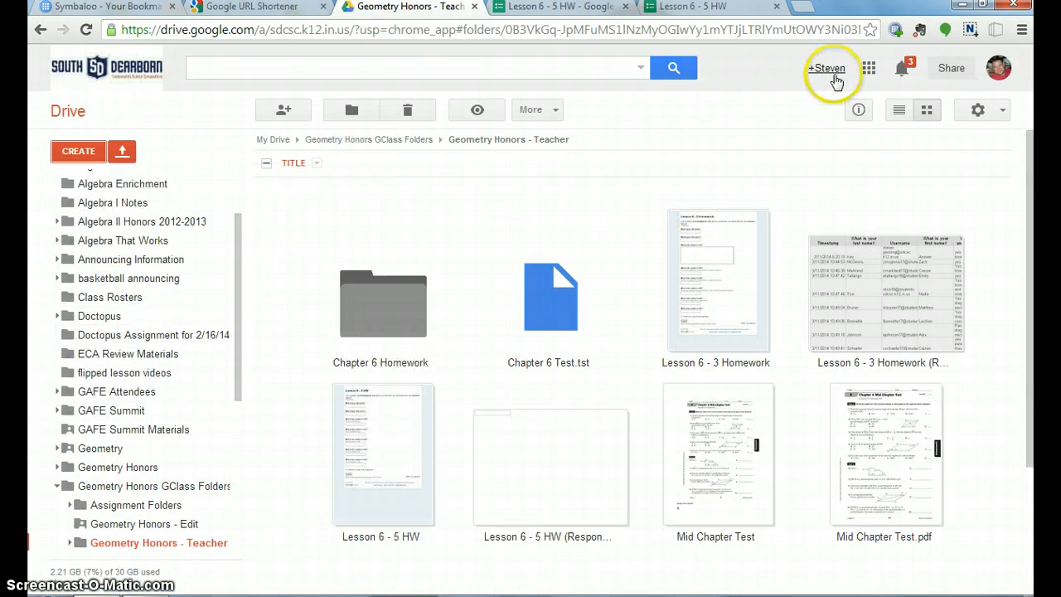
pyautogui.click(869, 68)
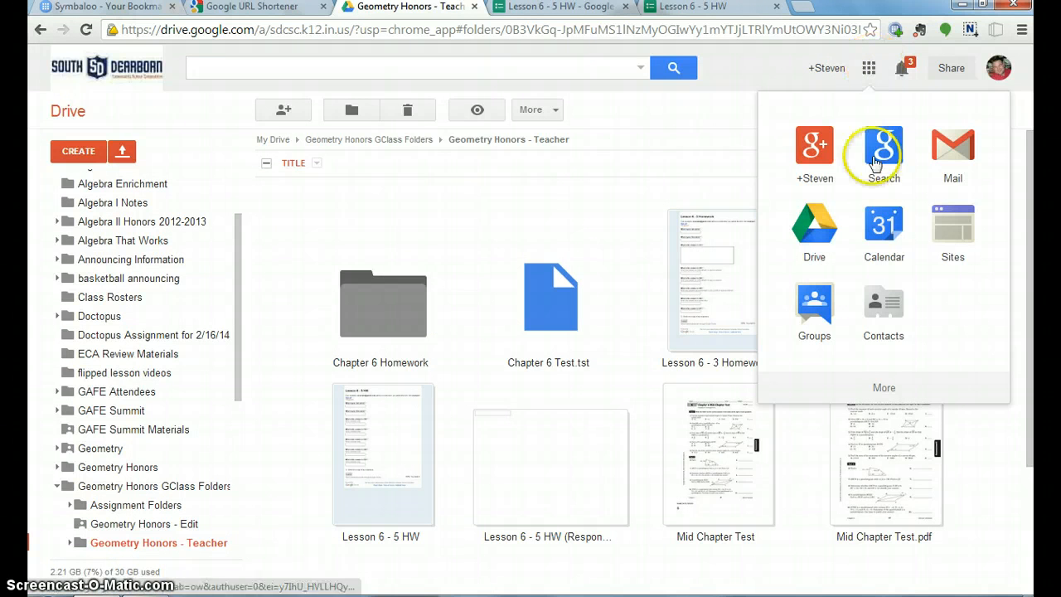
pyautogui.click(876, 217)
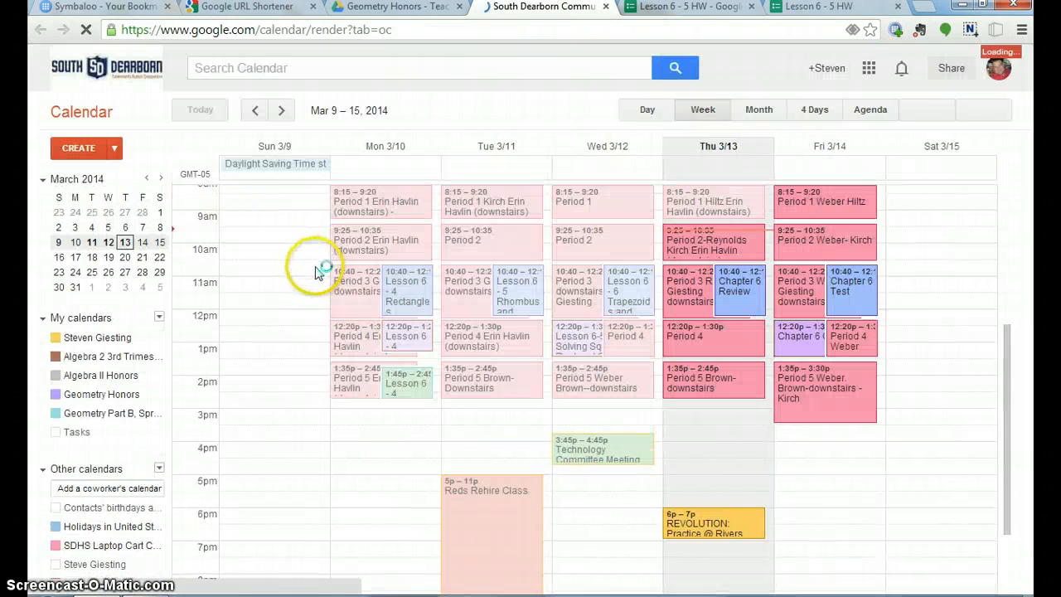
pyautogui.click(739, 290)
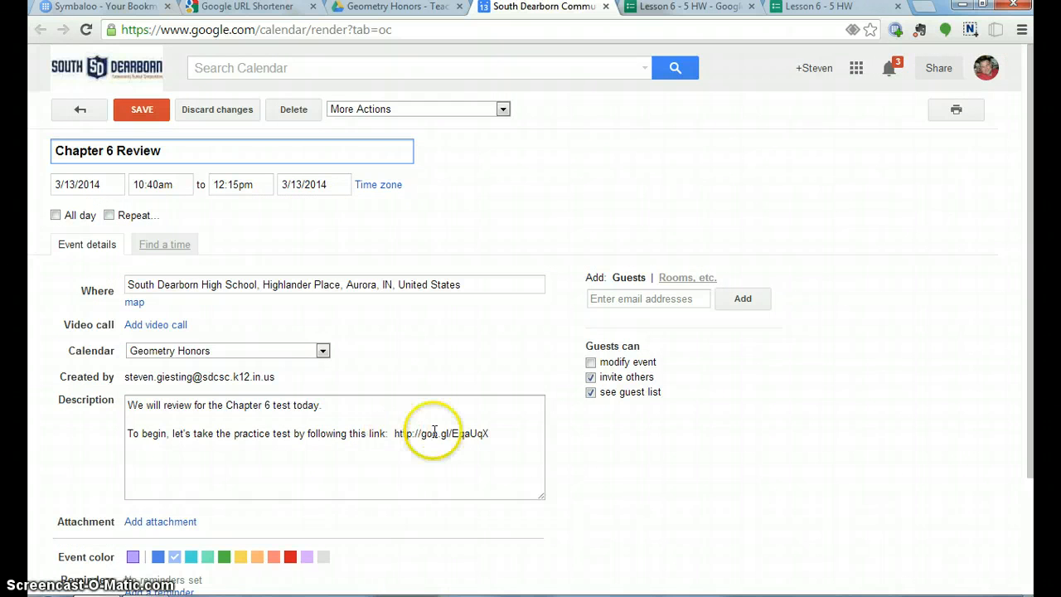
# Add "1. Turn in your assignment from pg 431, follow this link:" with the shortened form link above the existing event description, and save the event.
pyautogui.click(366, 406)
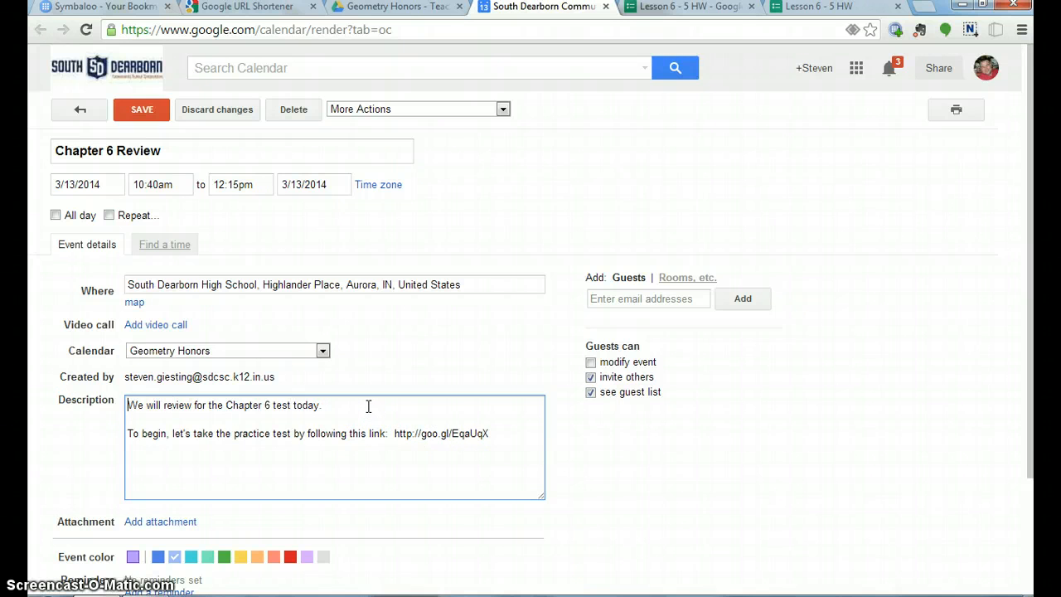
pyautogui.press('Return')
pyautogui.press('Return')
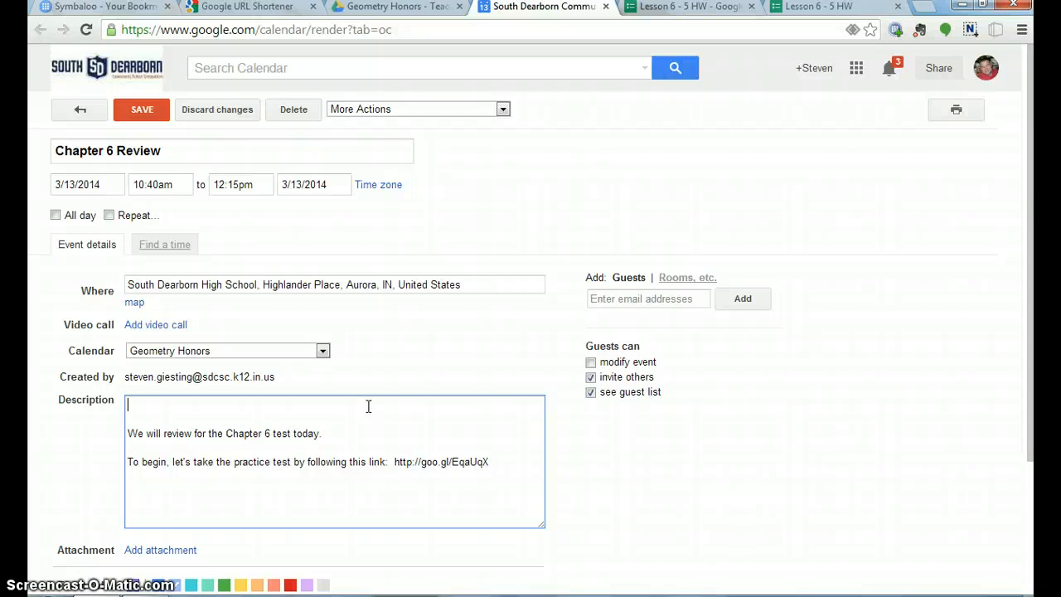
pyautogui.write('1')
pyautogui.write('.  Turn in your')
pyautogui.write(' assingm')
pyautogui.press('BackSpace')
pyautogui.press('BackSpace')
pyautogui.press('BackSpace')
pyautogui.write('gnm')
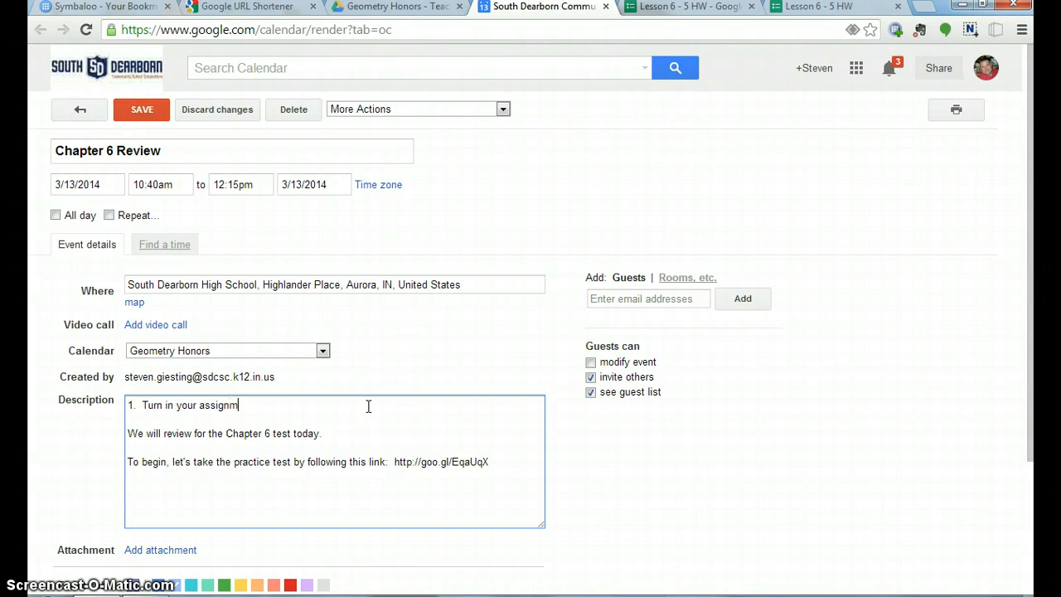
pyautogui.write('ent fro')
pyautogui.press('BackSpace')
pyautogui.press('BackSpace')
pyautogui.write('from pg 431, follow this link:')
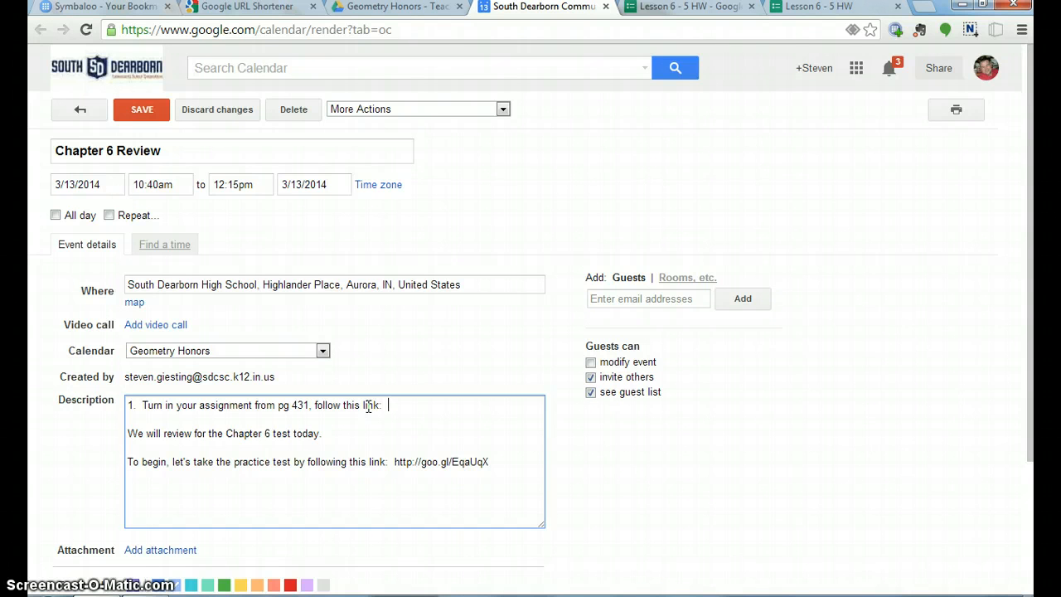
pyautogui.write('http://goo.gl/lmBrTX')
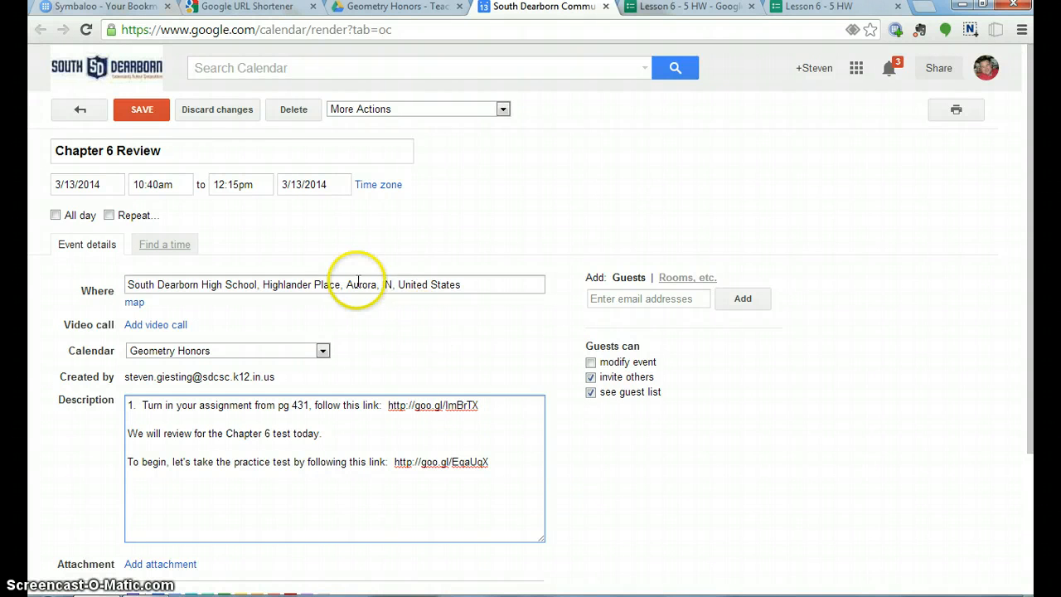
pyautogui.click(142, 111)
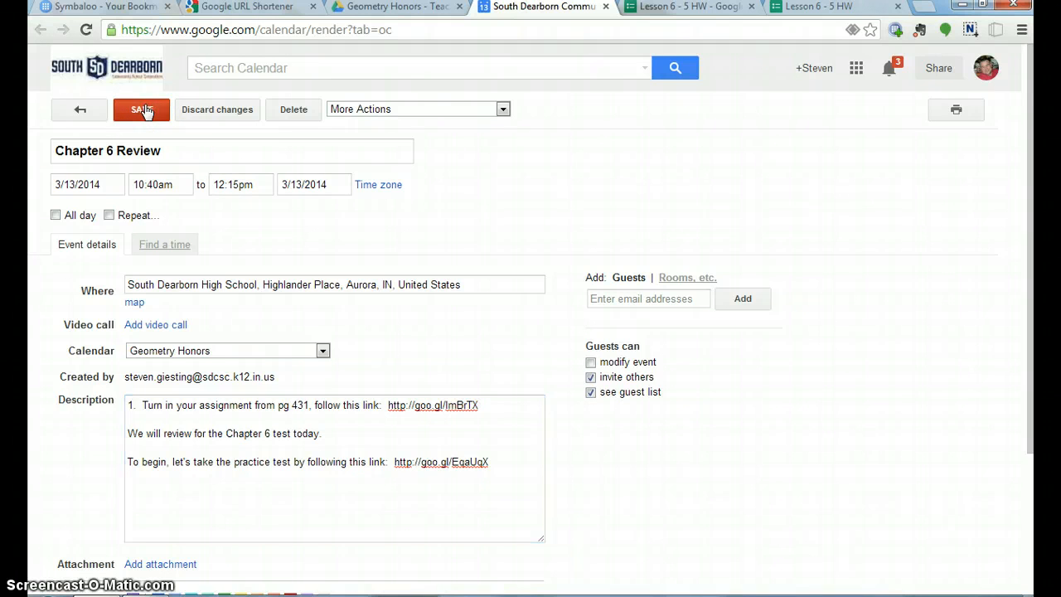